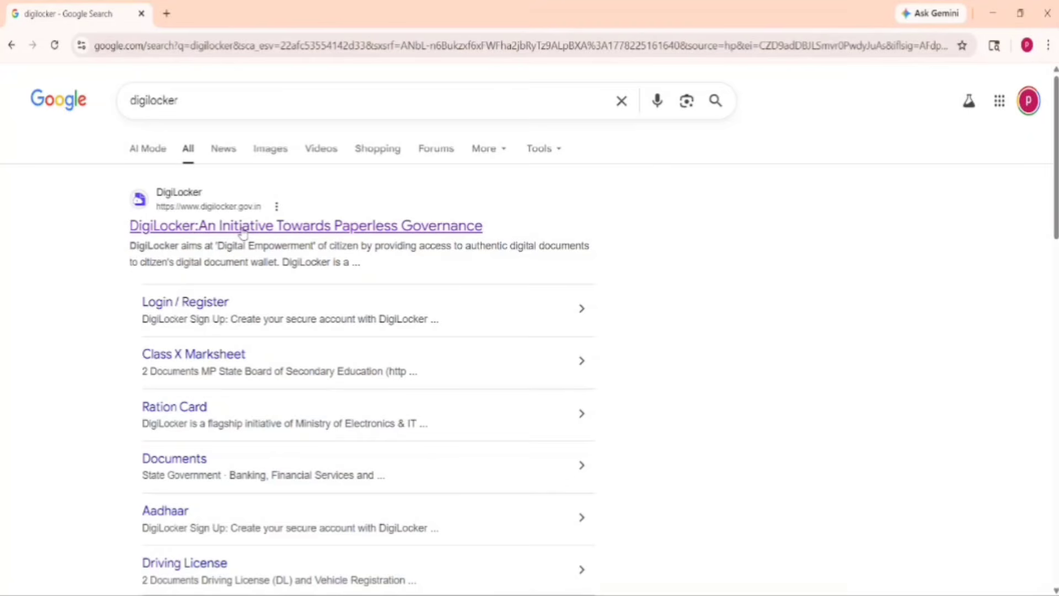
Open the 'DigiLocker: An Initiative Towards Paperless Governance' result to load the DigiLocker homepage
{"action": "left_click", "coordinate": [242, 226]}
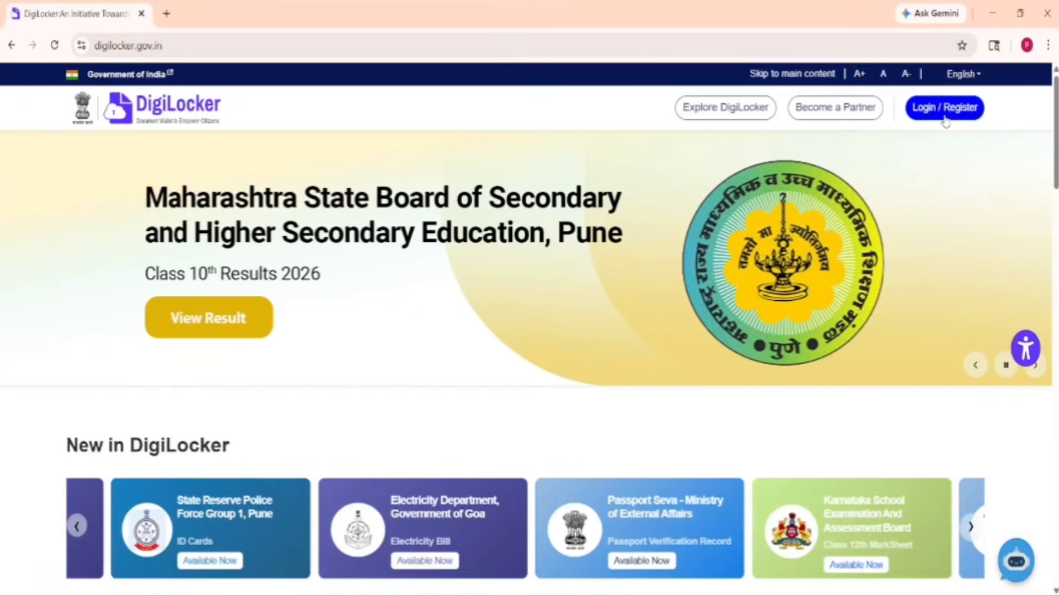
Go to Login / Register, paste the mobile number, and continue to the Select Account list
{"action": "left_click", "coordinate": [942, 111]}
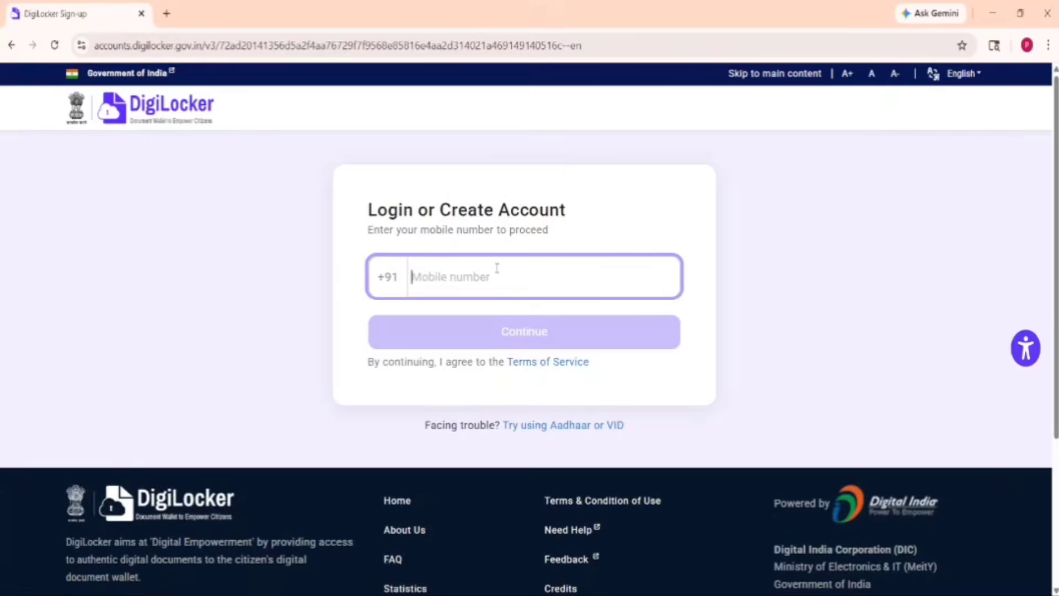
{"action": "key", "text": "ctrl+v"}
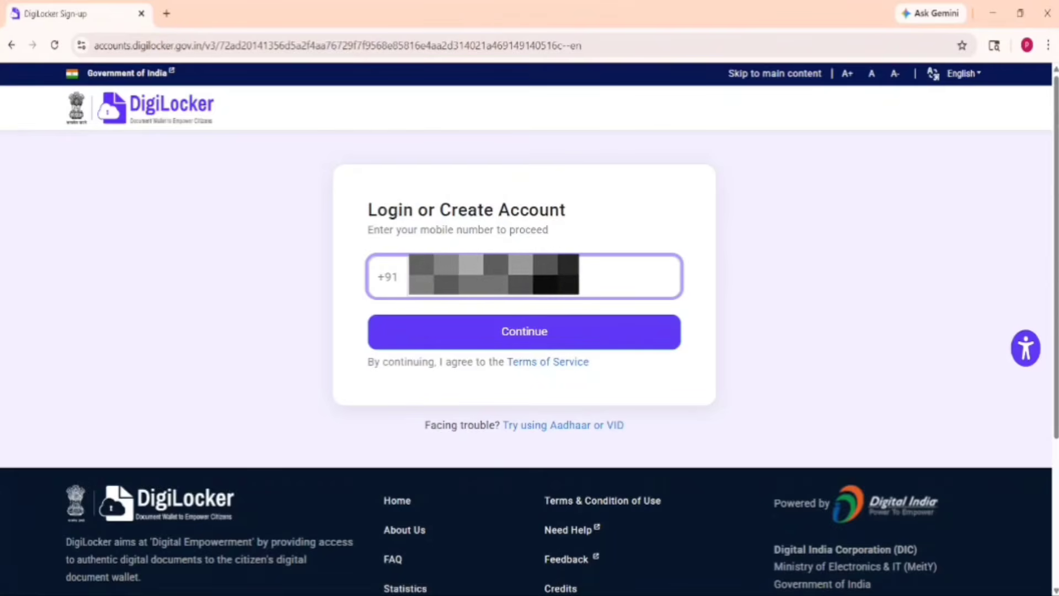
{"action": "left_click", "coordinate": [529, 335]}
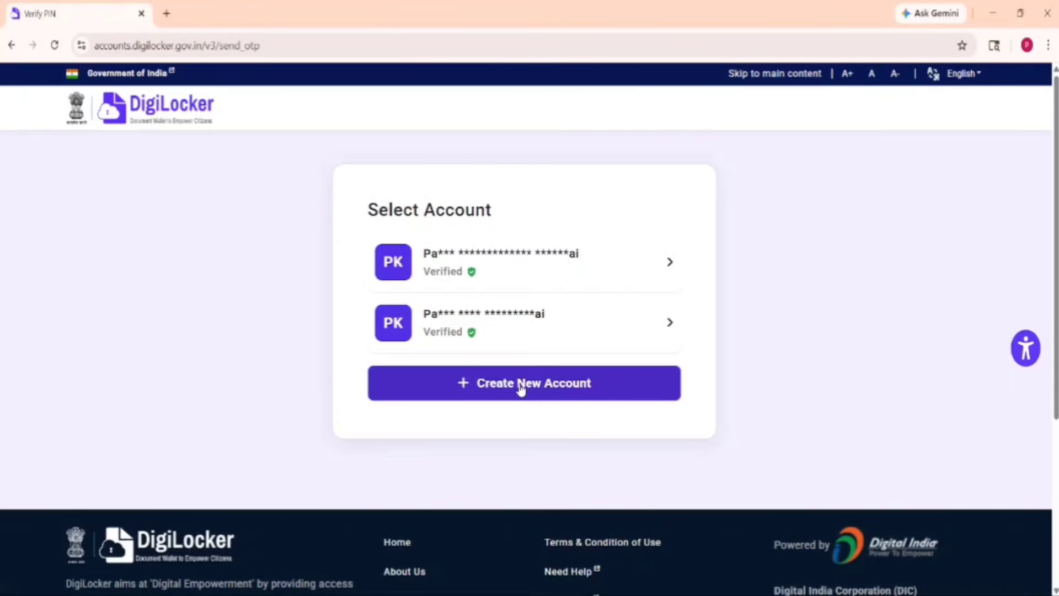
Choose Create New Account and verify the six-digit mobile OTP
{"action": "left_click", "coordinate": [520, 389]}
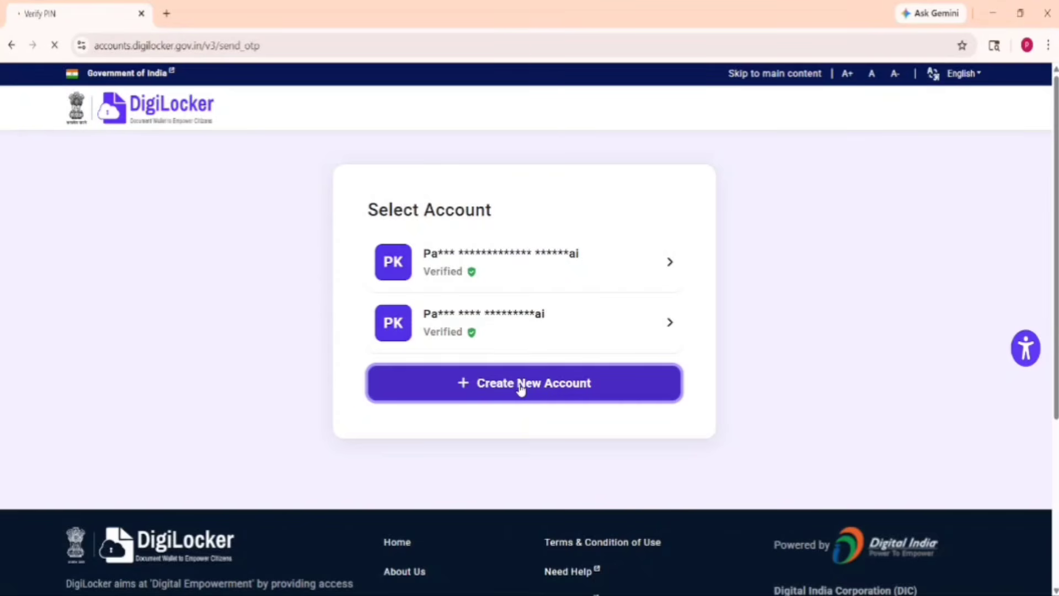
{"action": "type", "text": "1"}
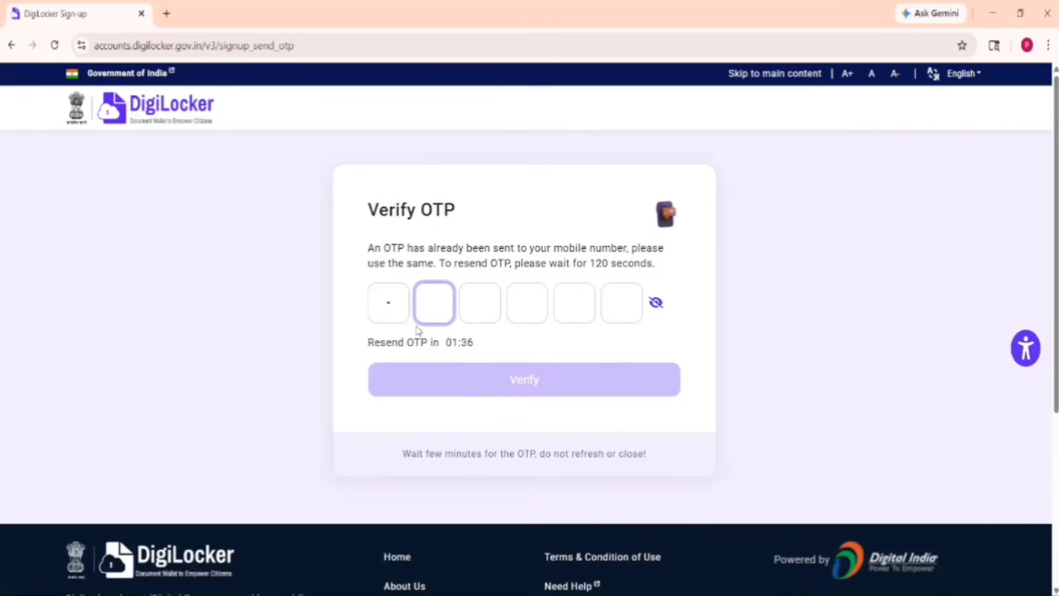
{"action": "key", "text": "BackSpace"}
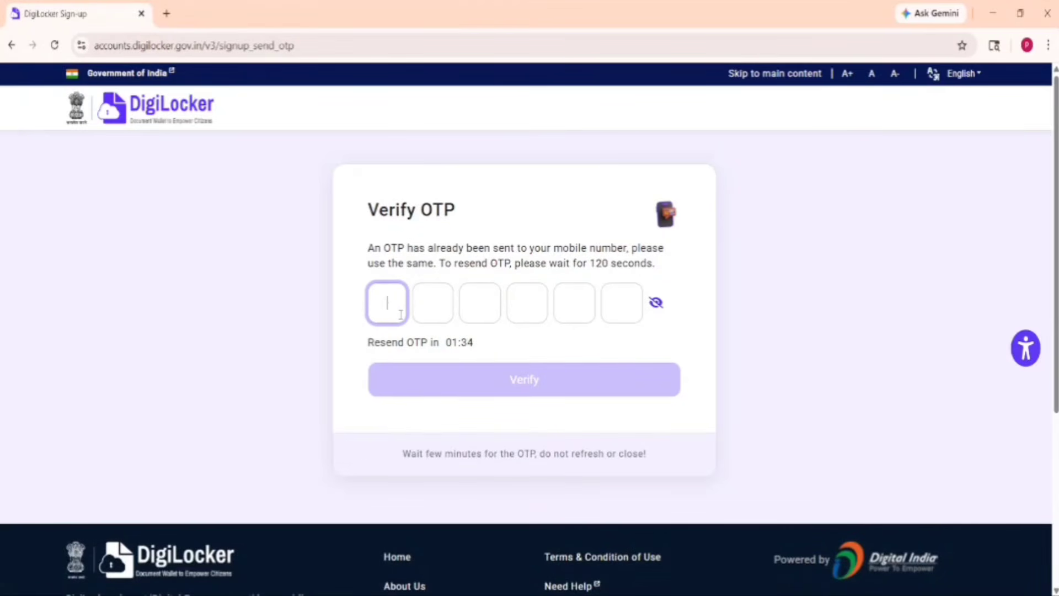
{"action": "type", "text": "1"}
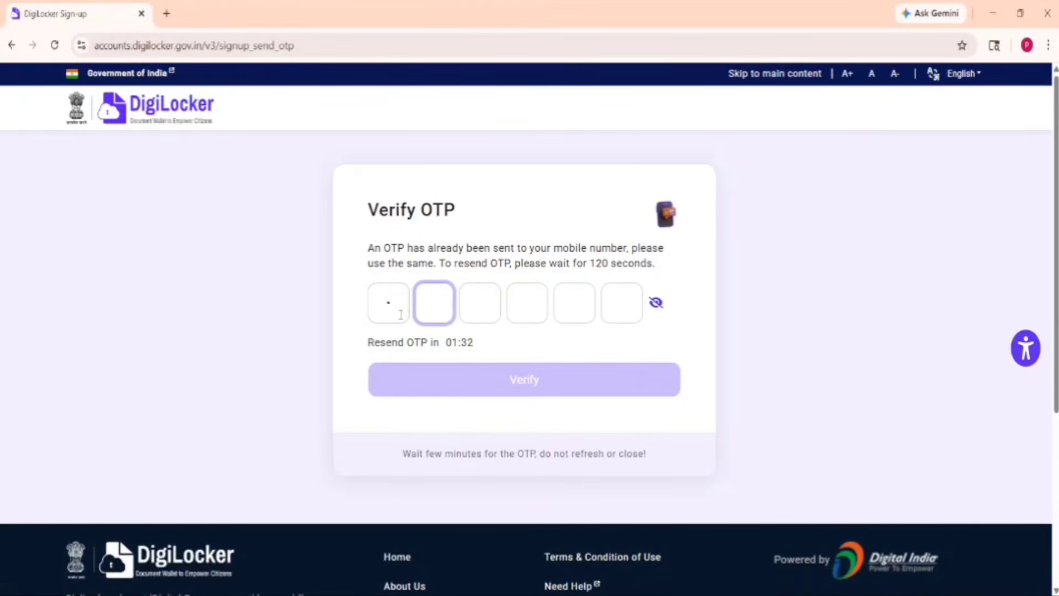
{"action": "type", "text": "111"}
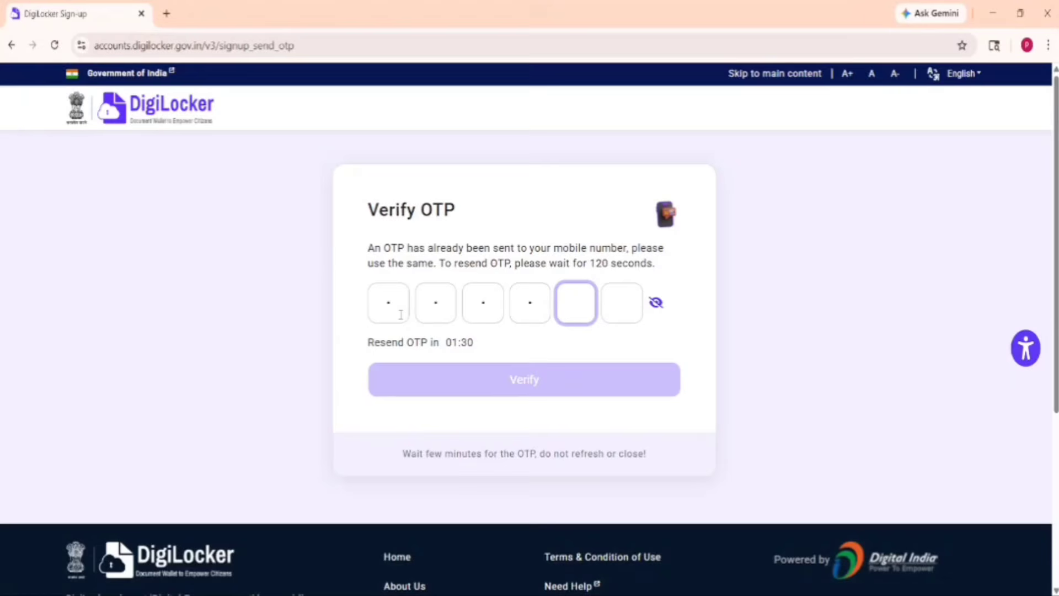
{"action": "type", "text": "11"}
{"action": "left_click", "coordinate": [498, 387]}
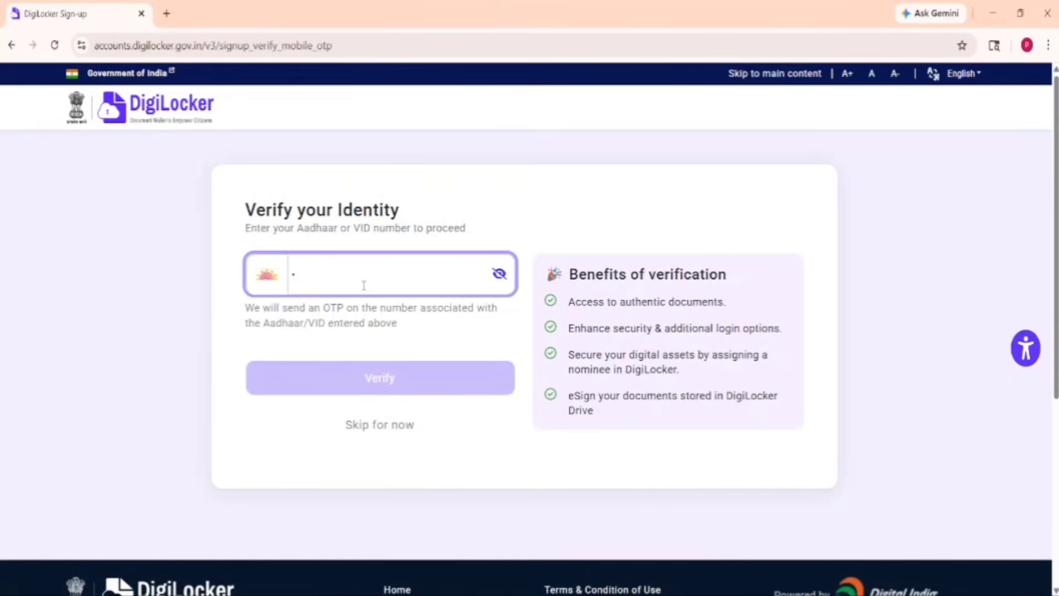
Enter the 12-digit Aadhaar number, request its OTP, and verify the six-digit code
{"action": "key", "text": "BackSpace"}
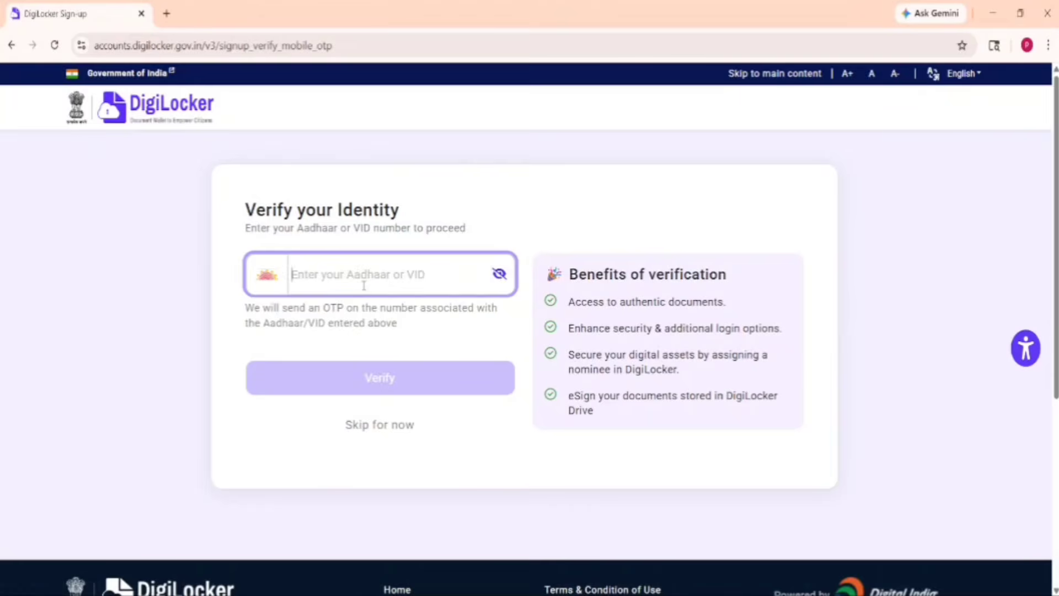
{"action": "type", "text": "••"}
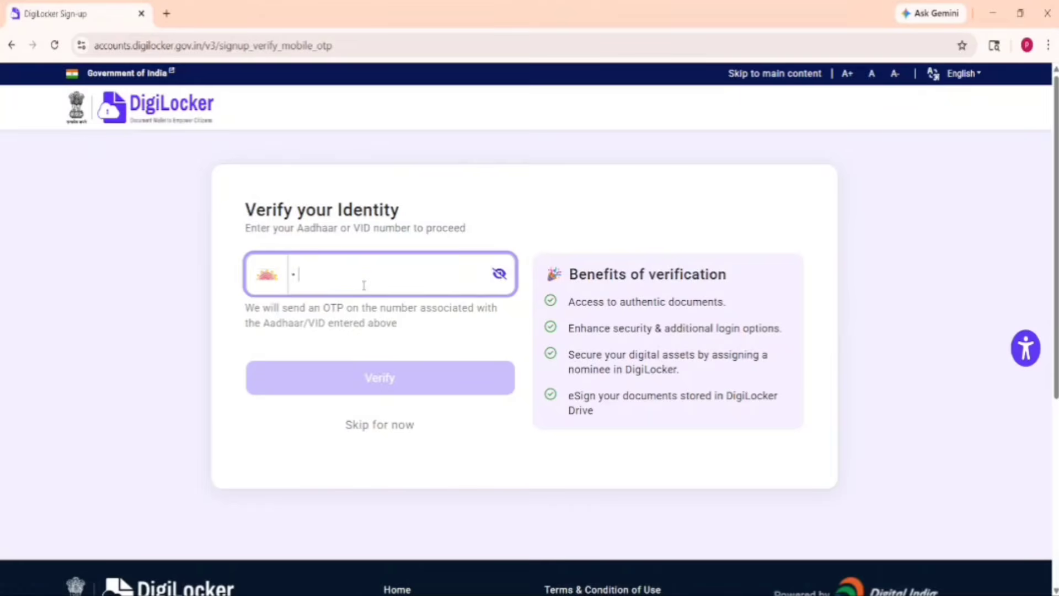
{"action": "type", "text": "••••••••••"}
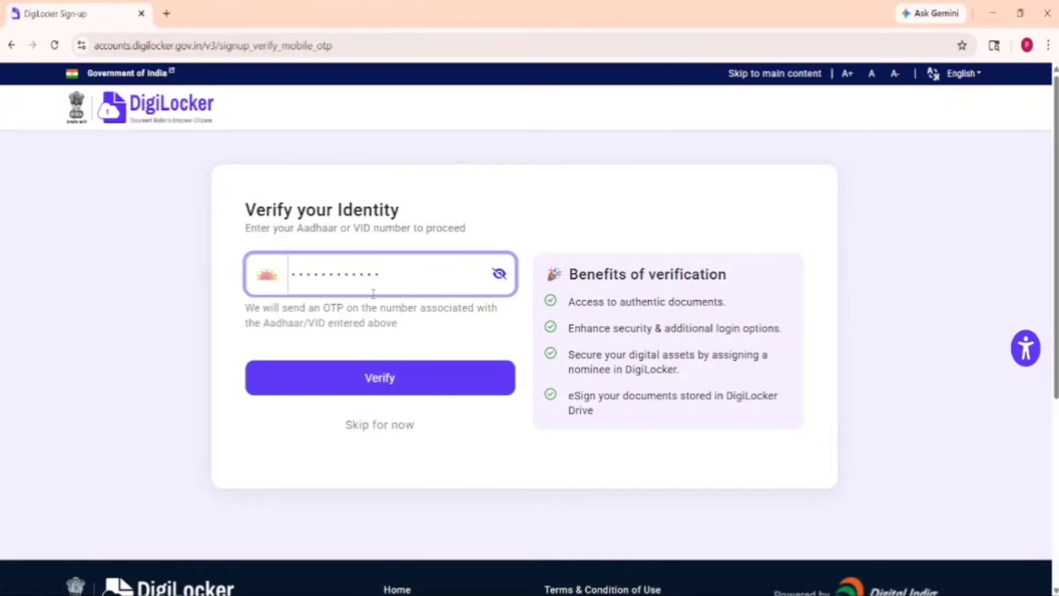
{"action": "left_click", "coordinate": [363, 392]}
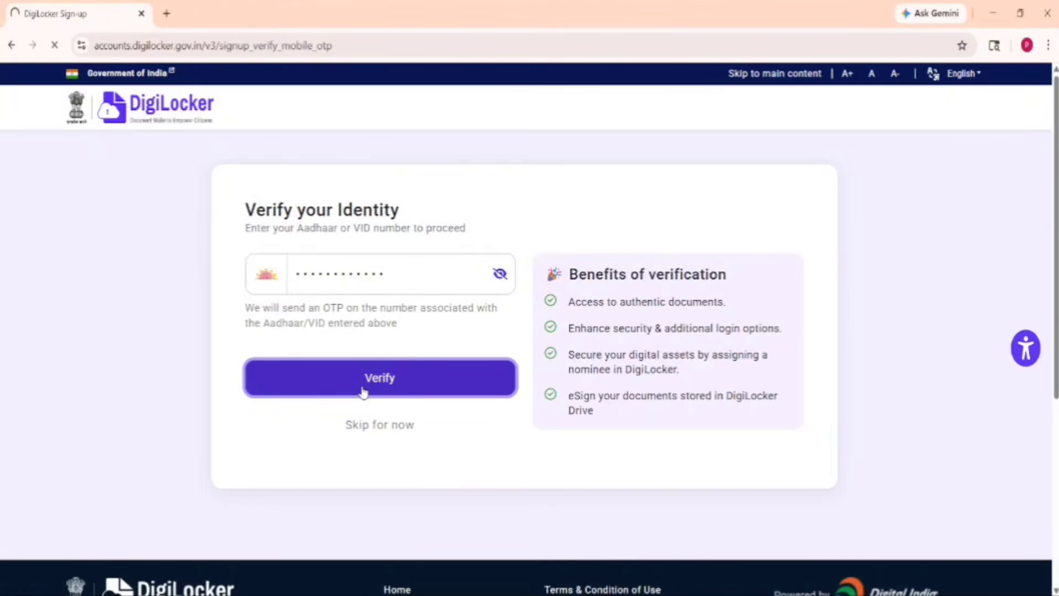
{"action": "type", "text": "•"}
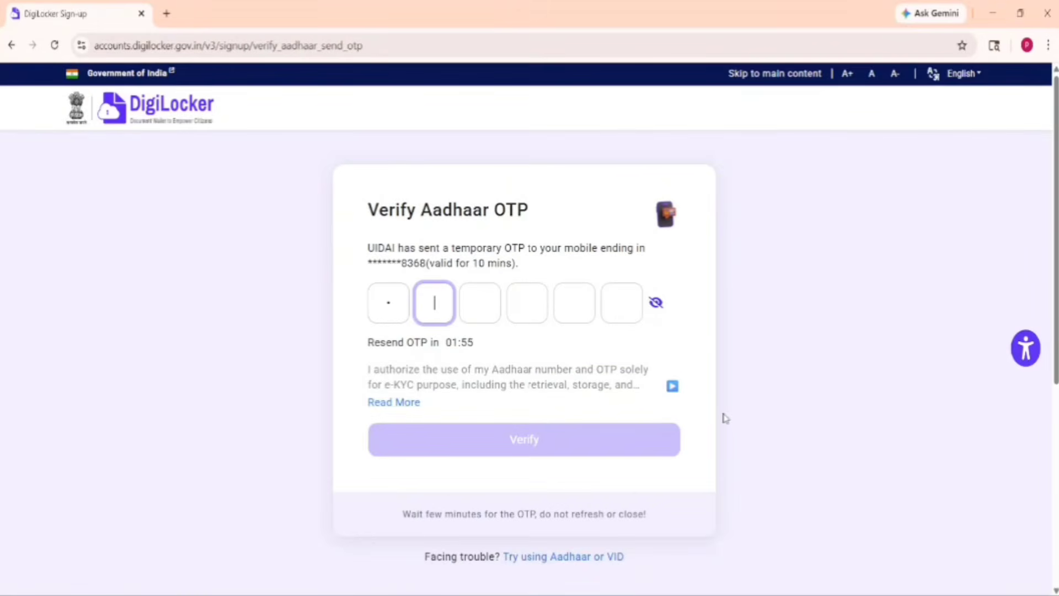
{"action": "left_click", "coordinate": [394, 297]}
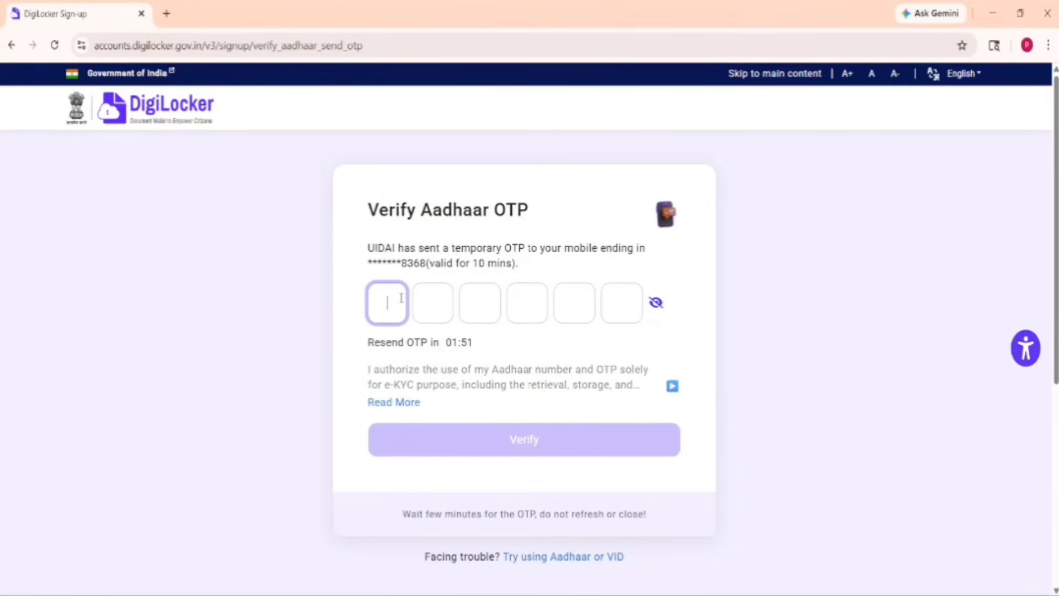
{"action": "type", "text": "••"}
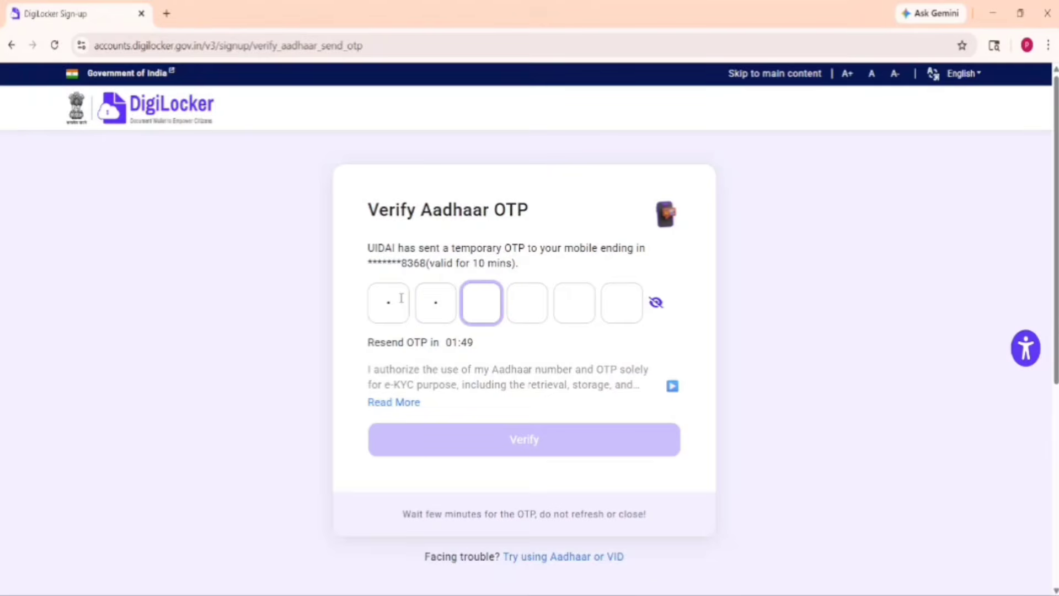
{"action": "type", "text": "••••"}
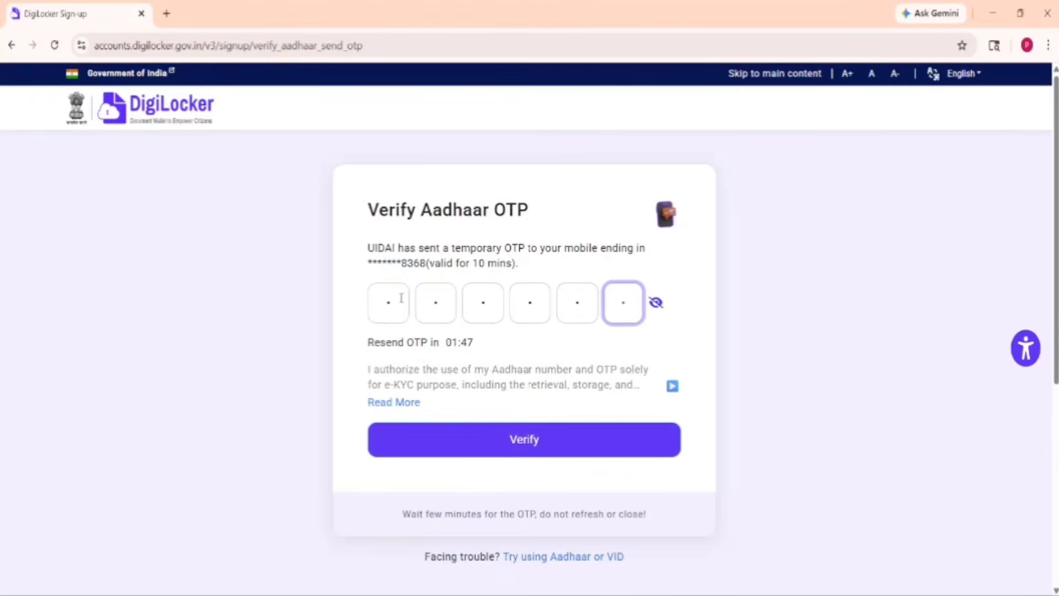
{"action": "left_click", "coordinate": [510, 442]}
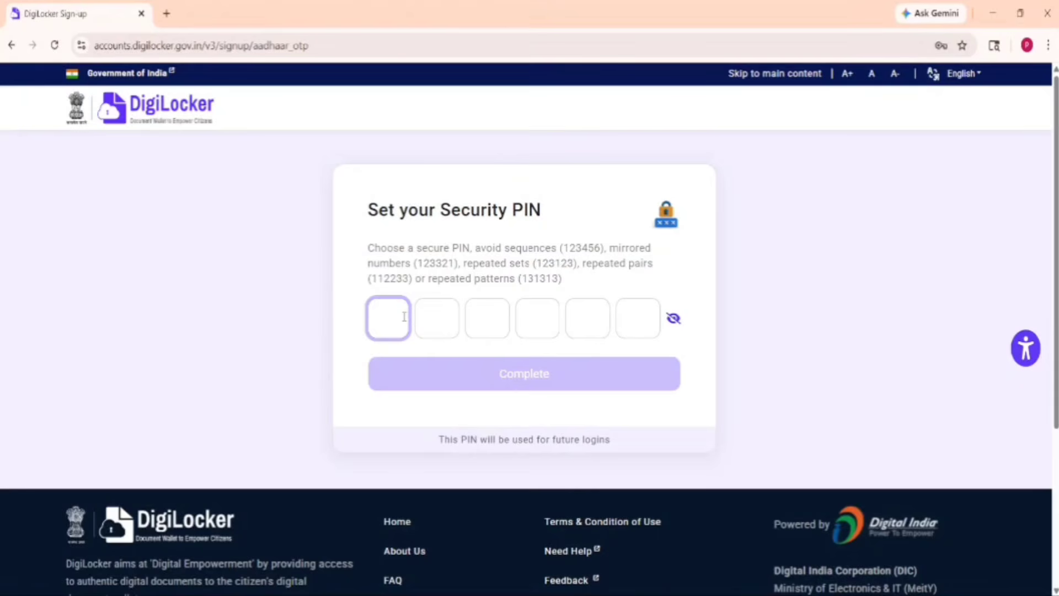
Set a six-digit security PIN, complete sign-up, and dismiss the Verify your Account popup
{"action": "type", "text": "•••••"}
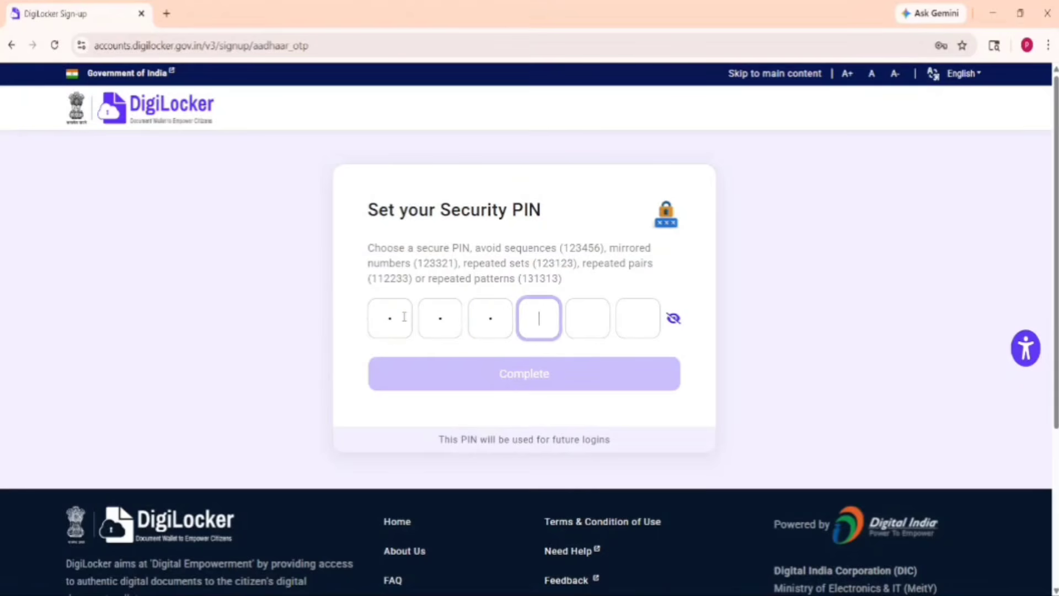
{"action": "type", "text": "•"}
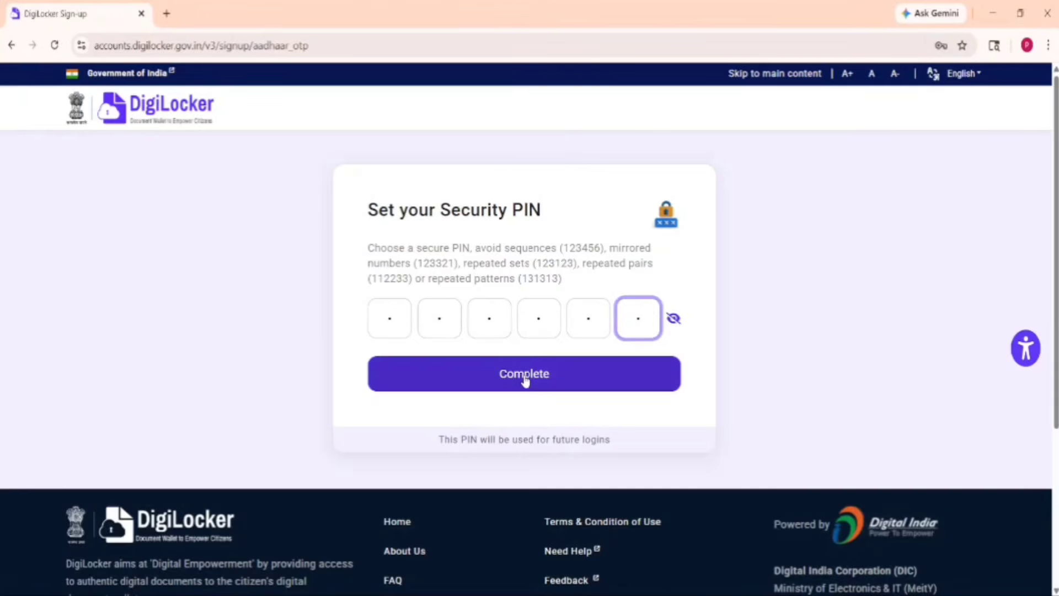
{"action": "left_click", "coordinate": [525, 380]}
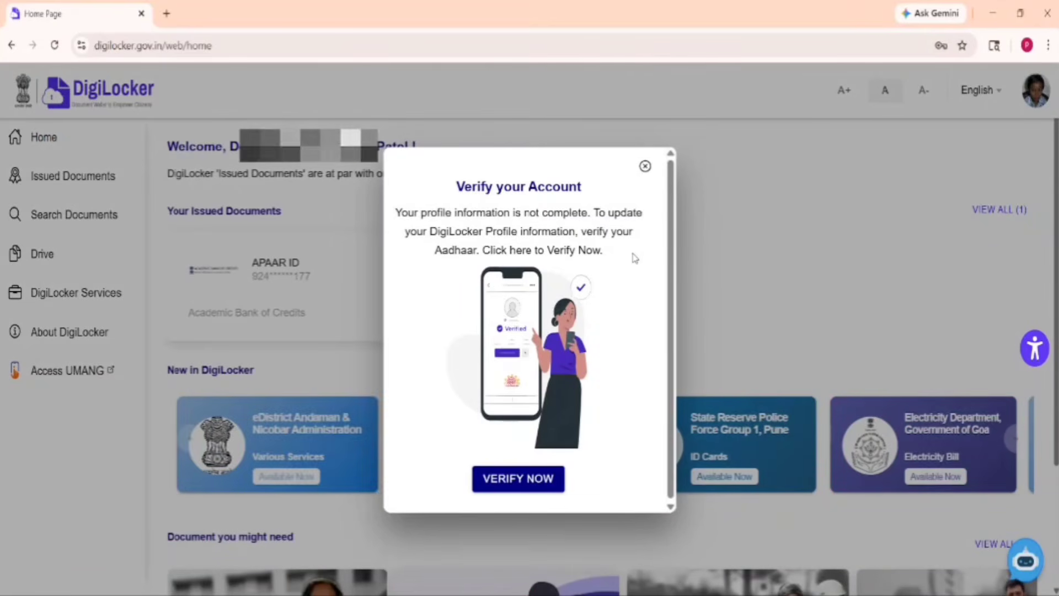
{"action": "left_click", "coordinate": [105, 155]}
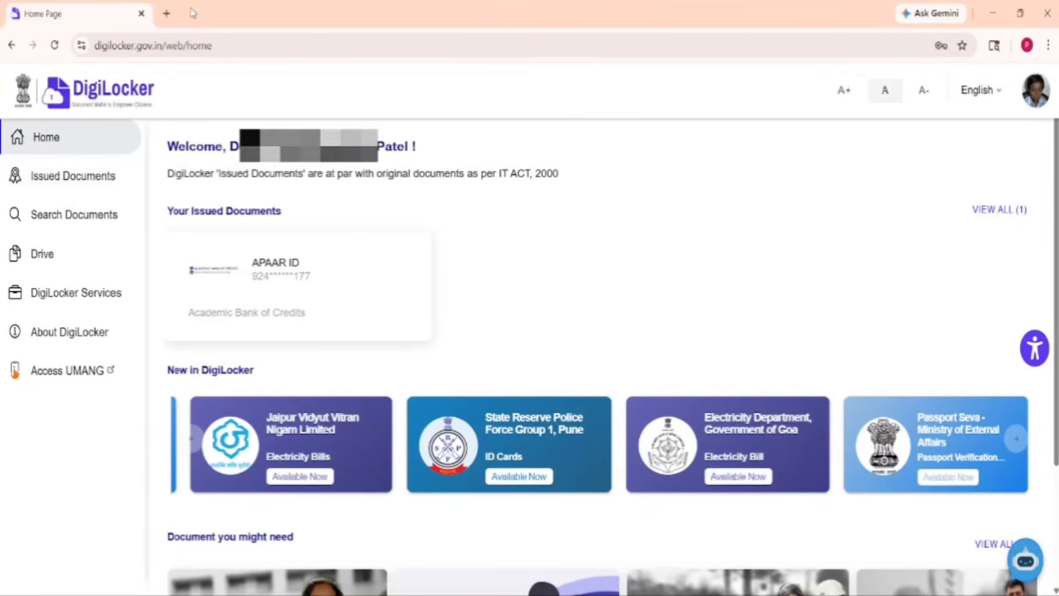
In a new tab, search Google for 'abc id' and open the 'ABC | Academic Bank of Credits' result
{"action": "left_click", "coordinate": [167, 14]}
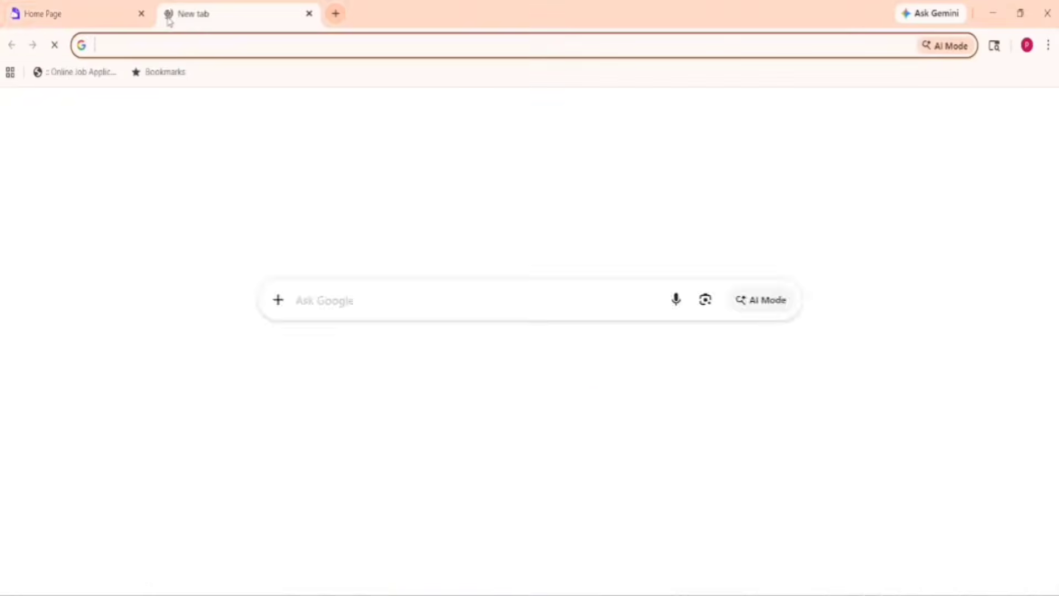
{"action": "left_click", "coordinate": [348, 308]}
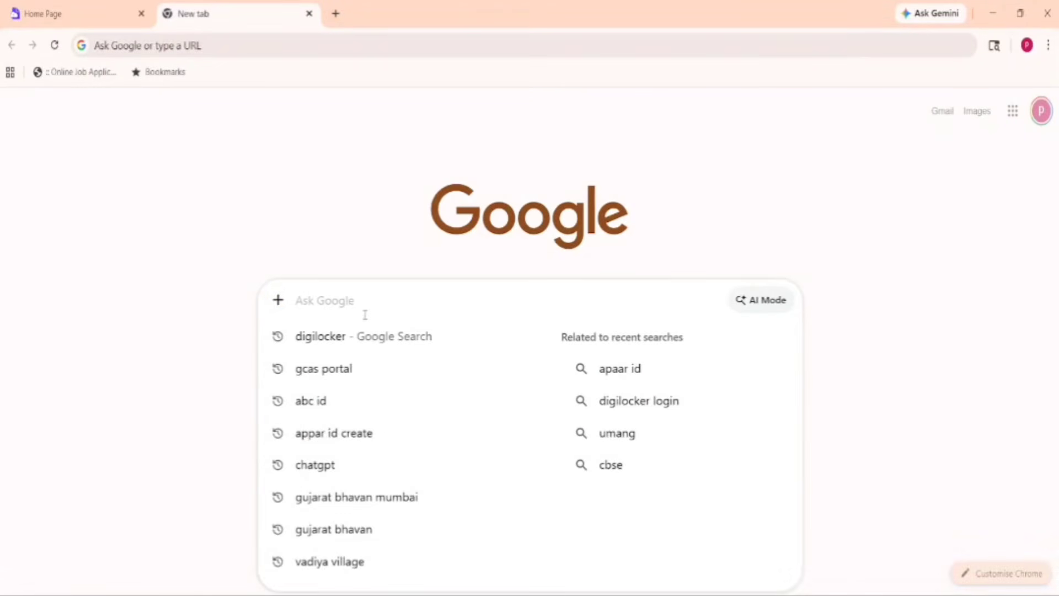
{"action": "type", "text": "abc"}
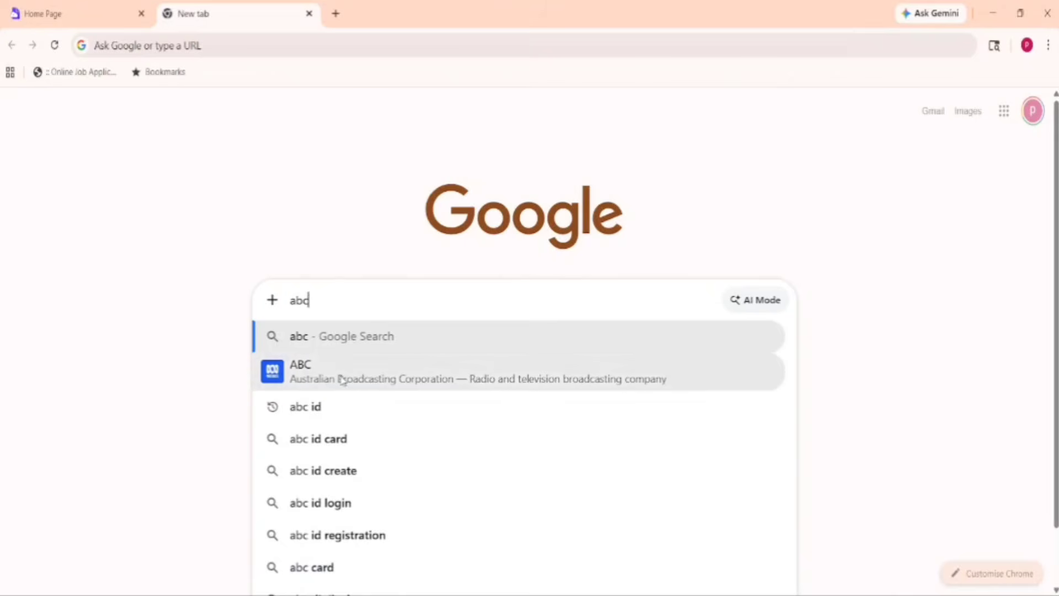
{"action": "left_click", "coordinate": [338, 415]}
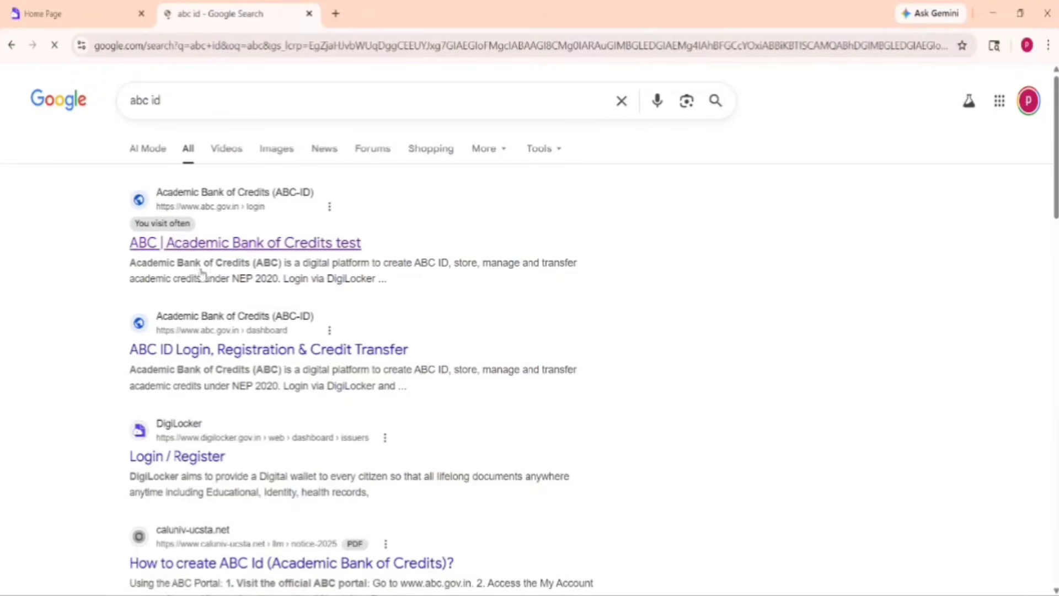
{"action": "left_click", "coordinate": [240, 243]}
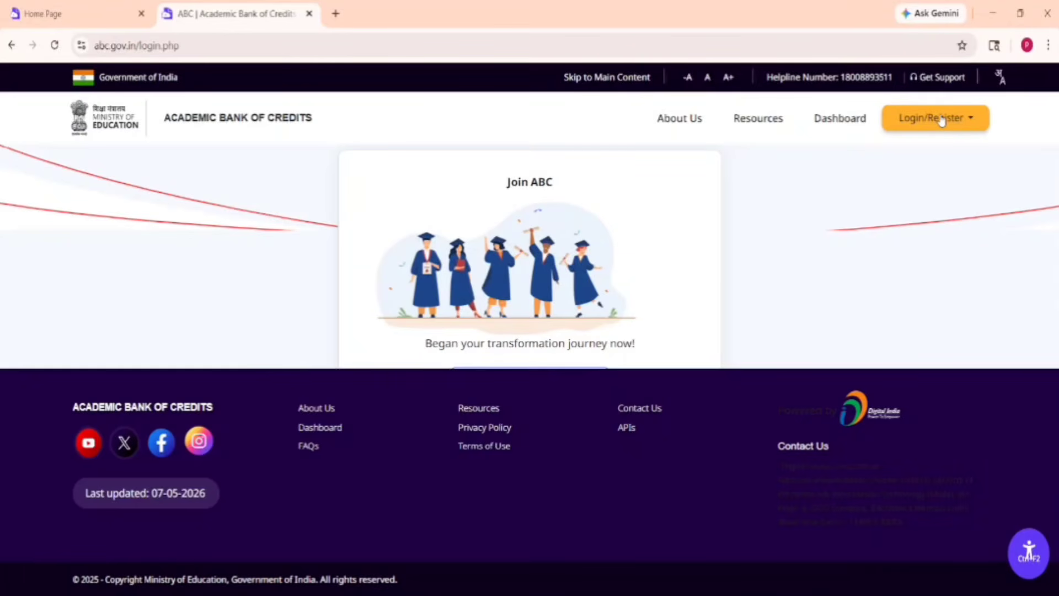
Choose Student under Login/Register to reach the Meri Pehchaan DigiLocker sign-in page
{"action": "left_click", "coordinate": [942, 120]}
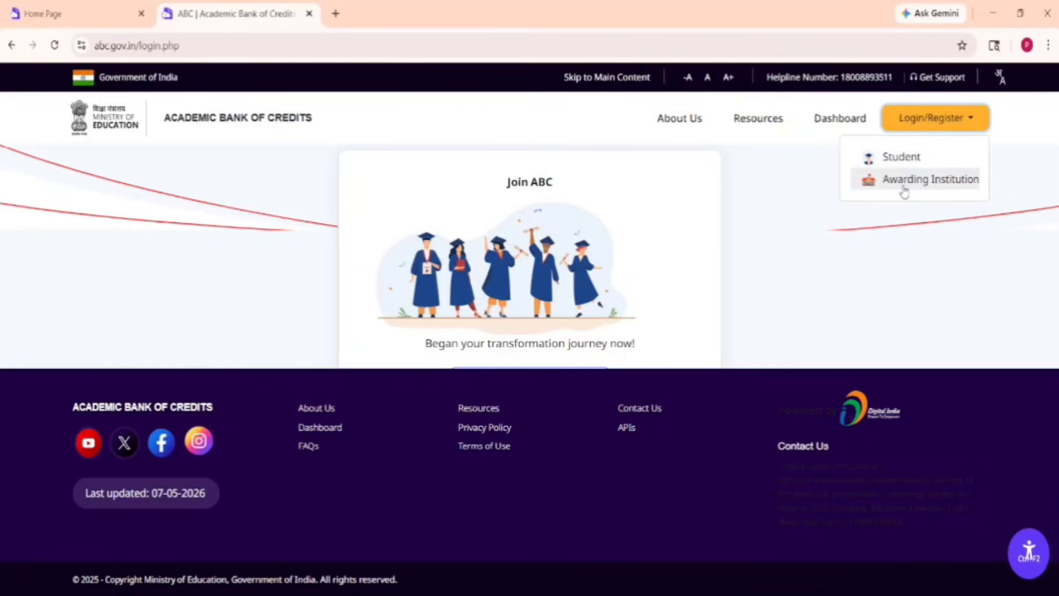
{"action": "left_click", "coordinate": [908, 159]}
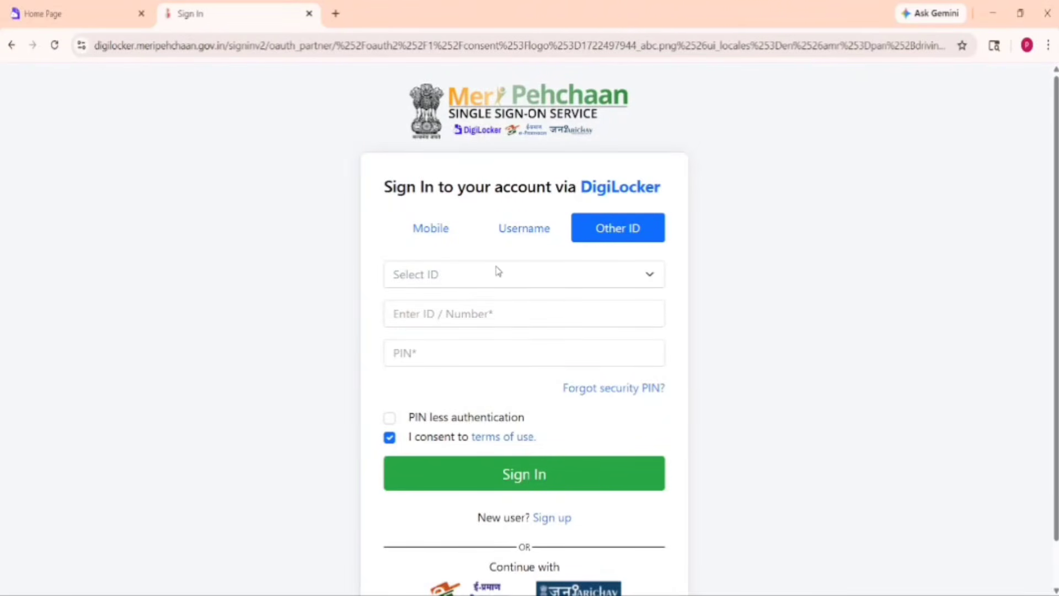
On the Mobile tab, enter the mobile number and six-digit PIN, then sign in
{"action": "left_click", "coordinate": [423, 232]}
{"action": "left_click", "coordinate": [508, 234]}
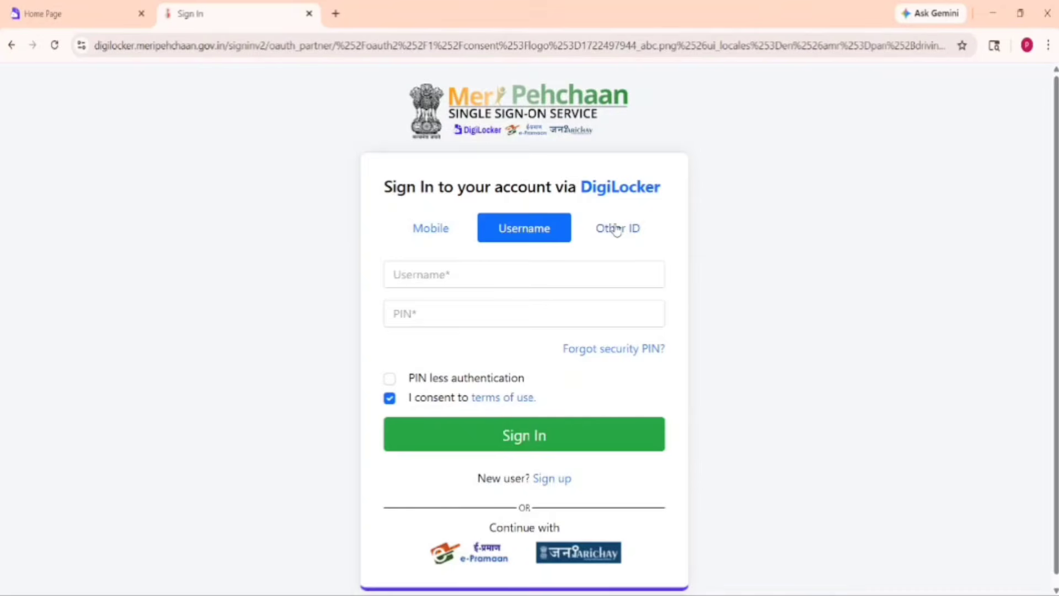
{"action": "left_click", "coordinate": [614, 229]}
{"action": "left_click", "coordinate": [422, 238]}
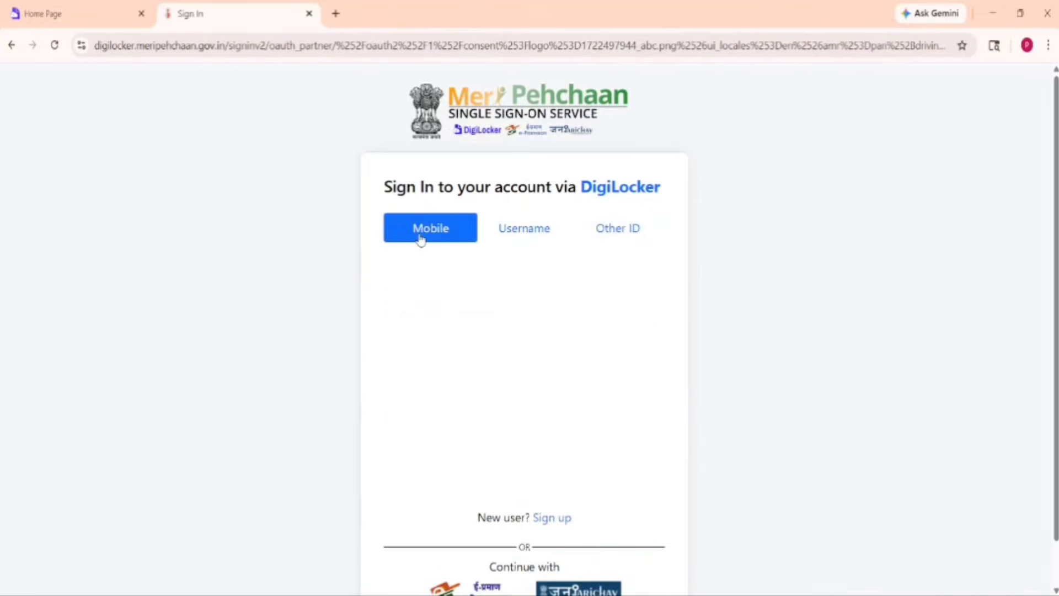
{"action": "left_click", "coordinate": [428, 272]}
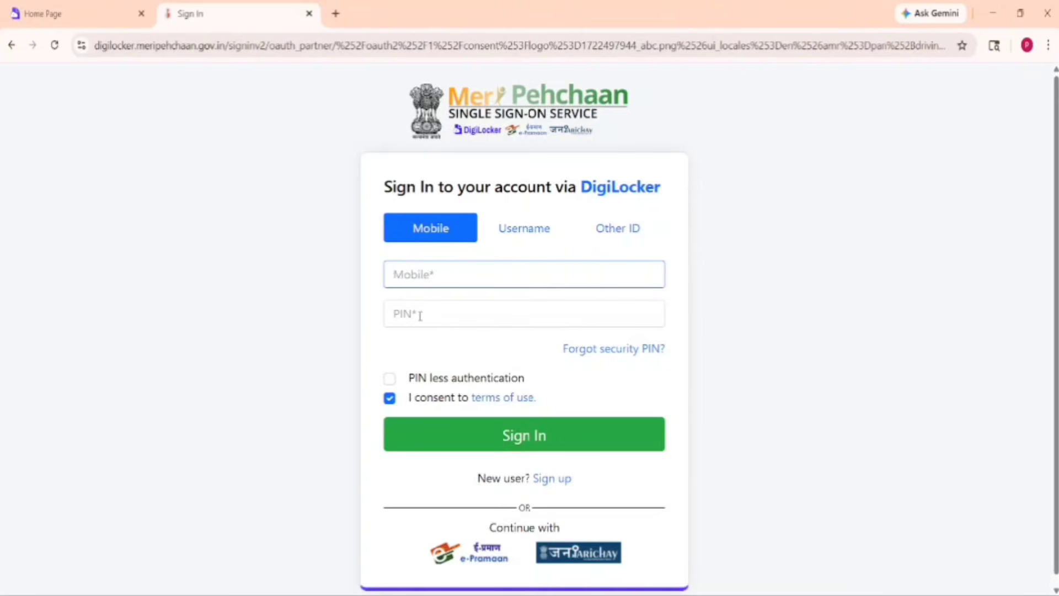
{"action": "left_click", "coordinate": [420, 316]}
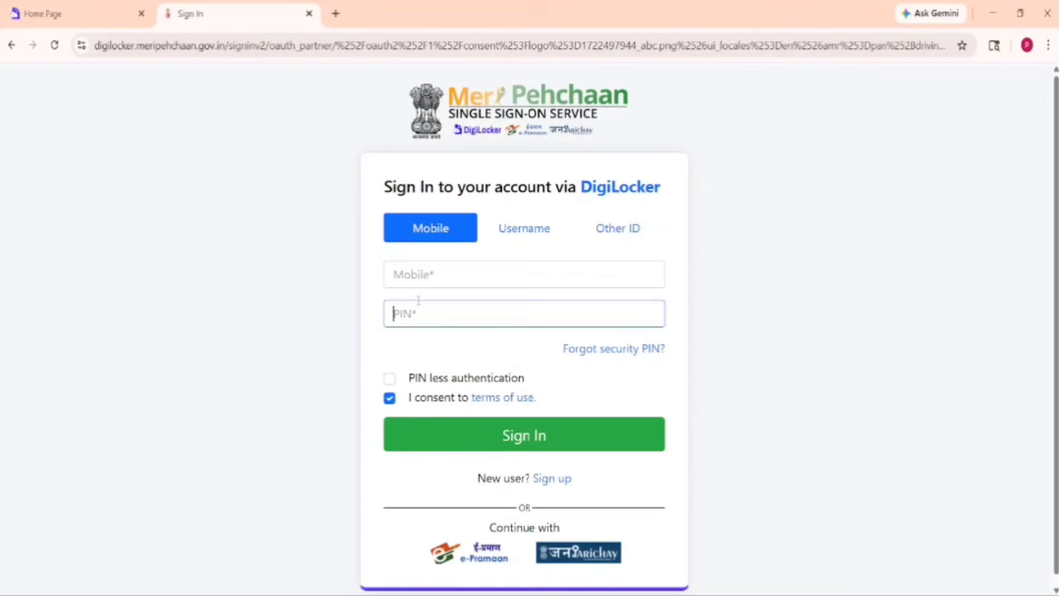
{"action": "left_click", "coordinate": [447, 271]}
{"action": "type", "text": "9"}
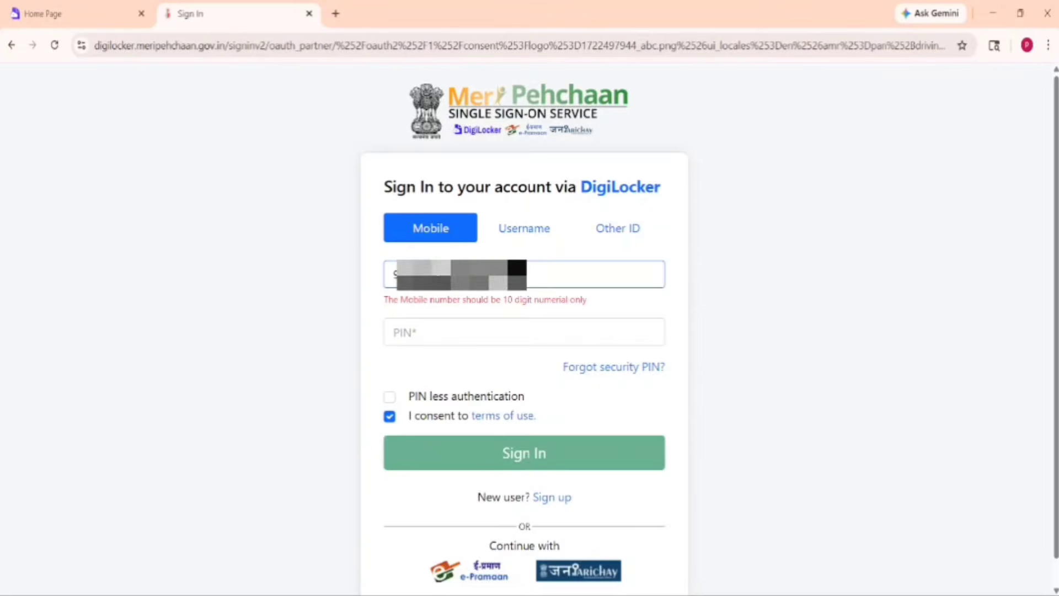
{"action": "type", "text": "0"}
{"action": "left_click", "coordinate": [452, 319]}
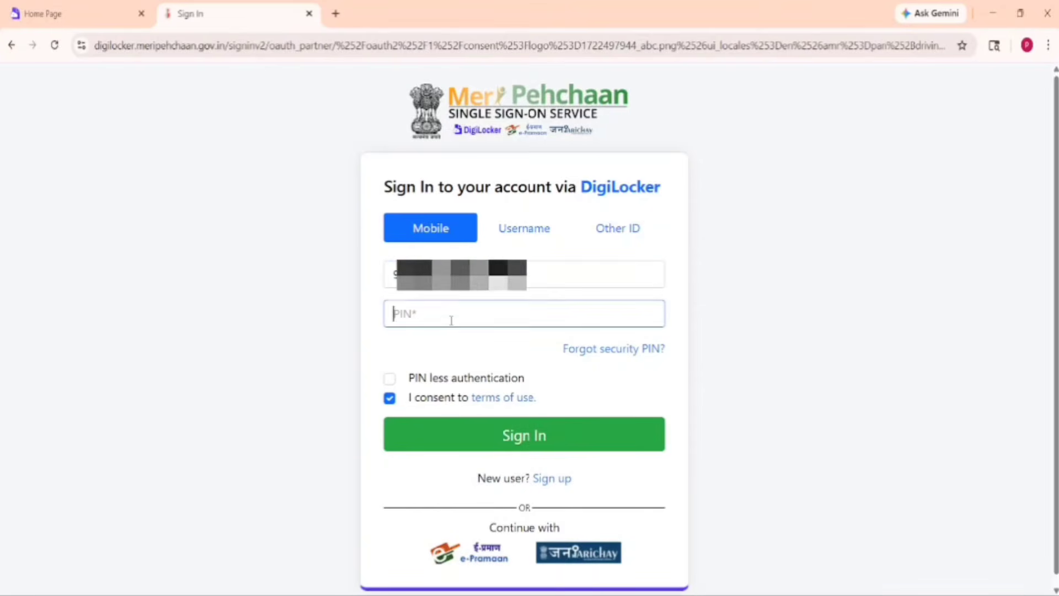
{"action": "type", "text": "•••••"}
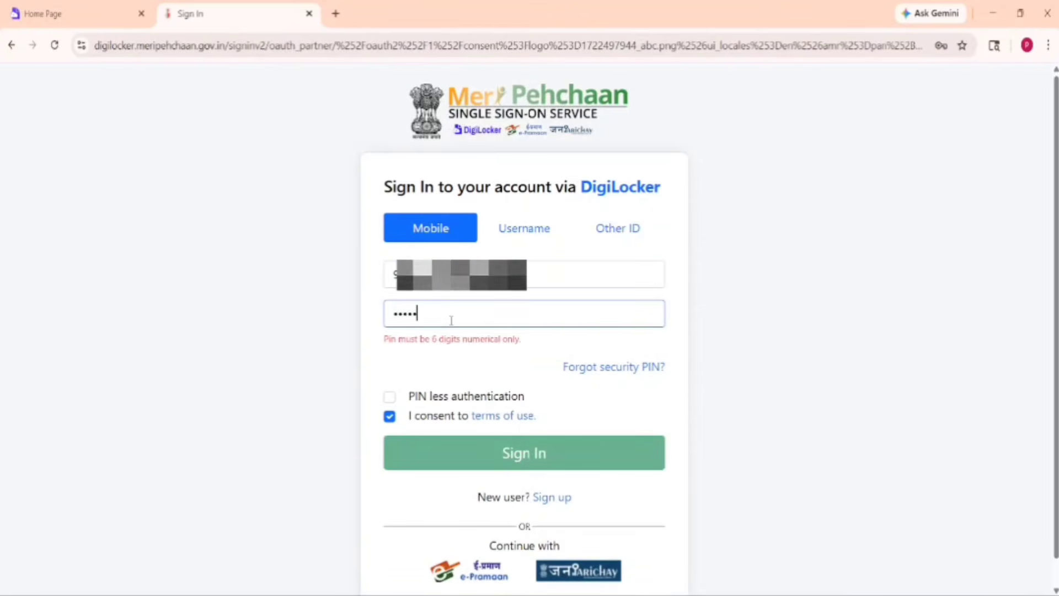
{"action": "type", "text": "•"}
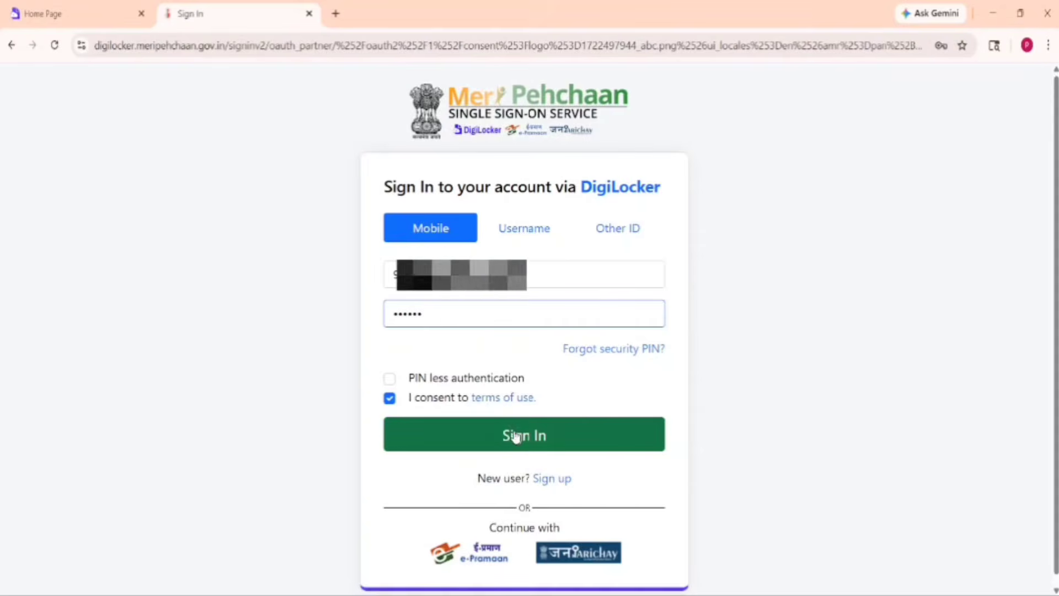
{"action": "left_click", "coordinate": [522, 438]}
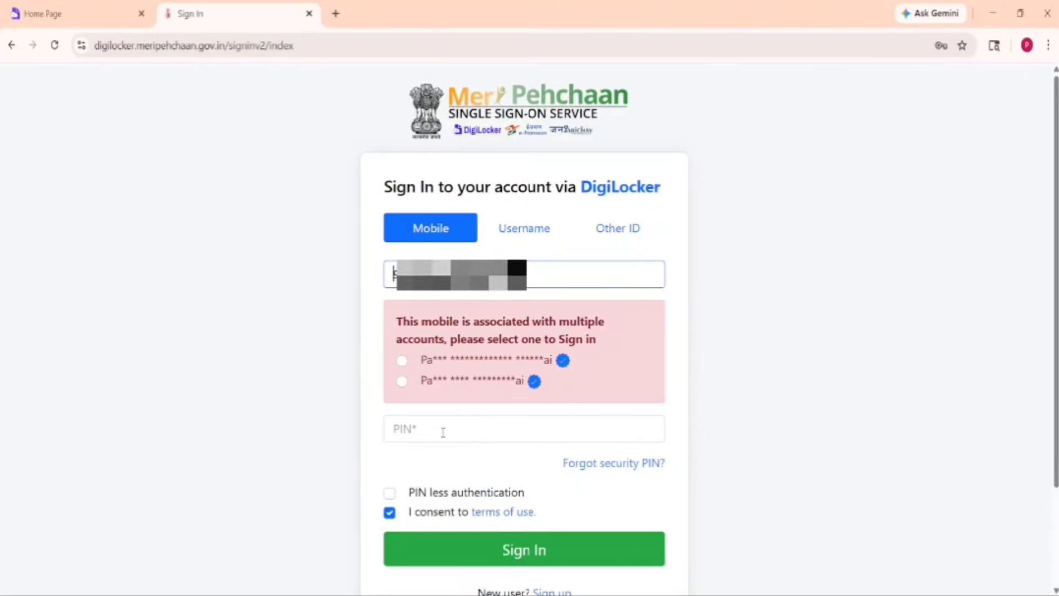
On the Other ID tab, select Aadhaar, enter the Aadhaar number and six-digit PIN, and sign in
{"action": "left_click", "coordinate": [447, 233]}
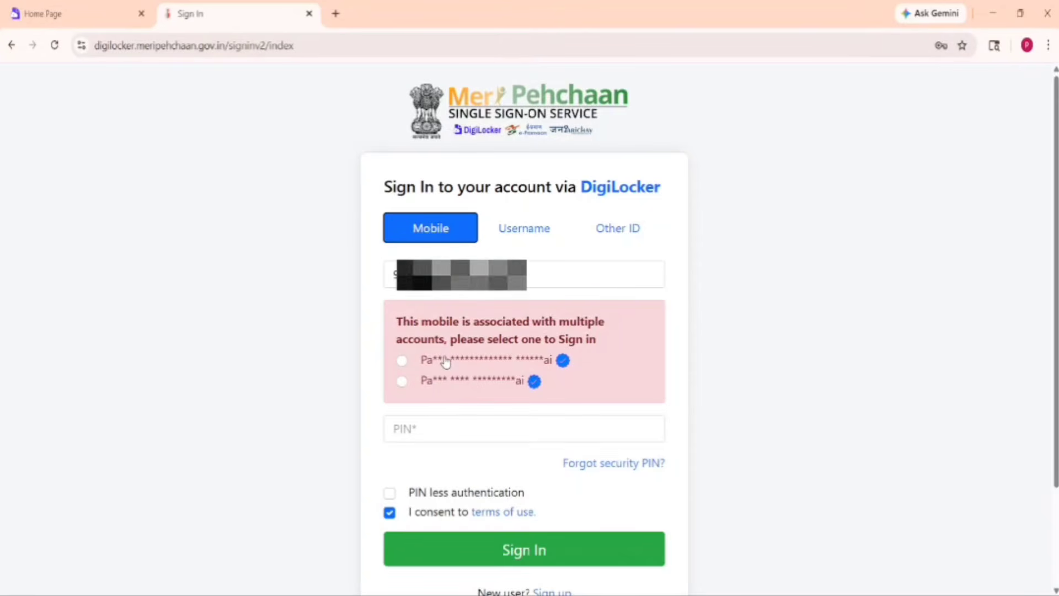
{"action": "left_click", "coordinate": [534, 227]}
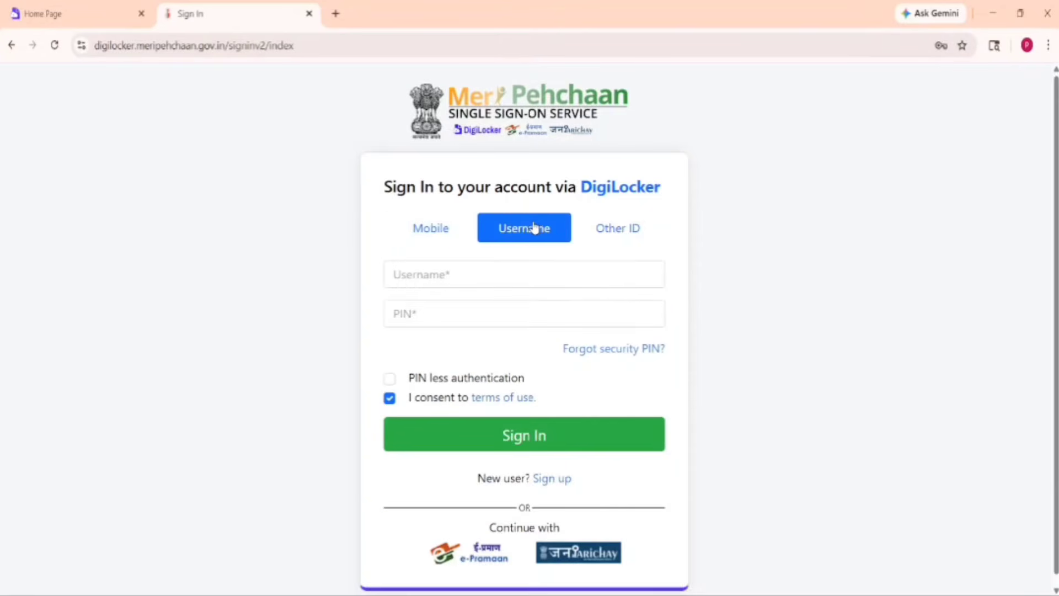
{"action": "left_click", "coordinate": [611, 230]}
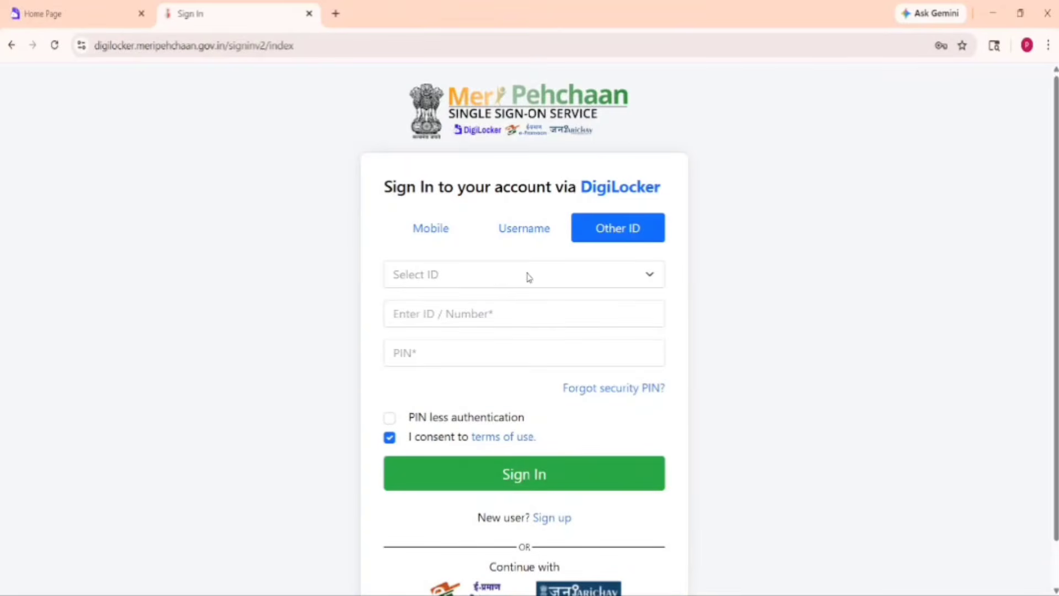
{"action": "left_click", "coordinate": [498, 280]}
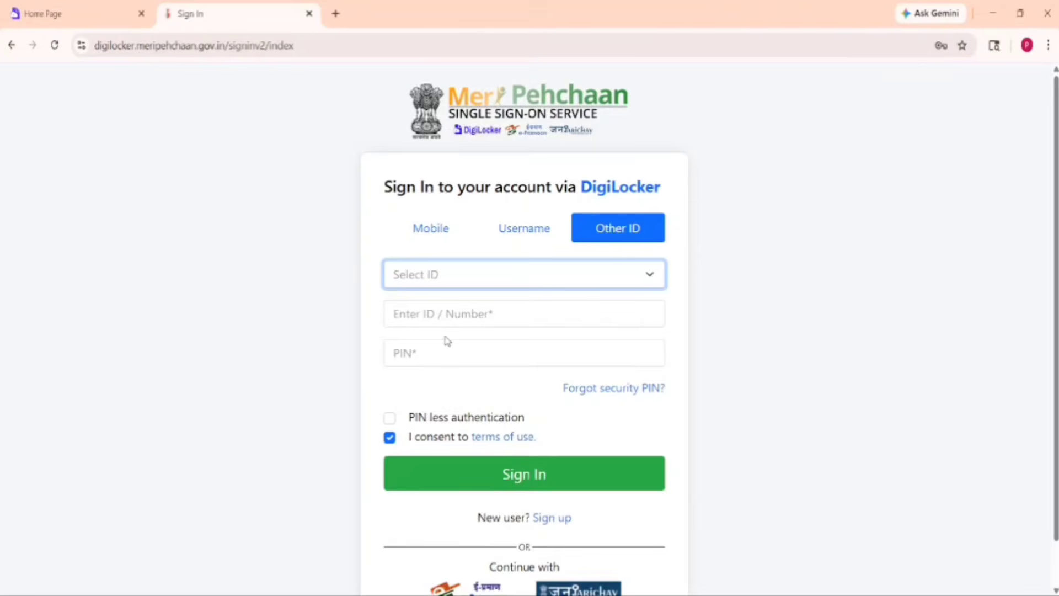
{"action": "key", "text": "Down"}
{"action": "left_click", "coordinate": [449, 313]}
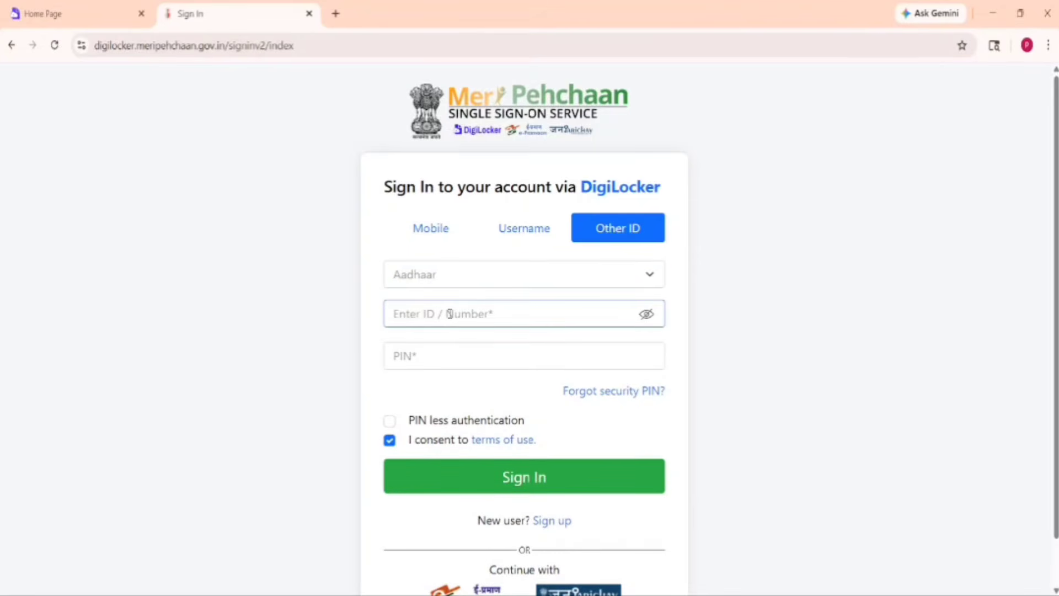
{"action": "type", "text": "123"}
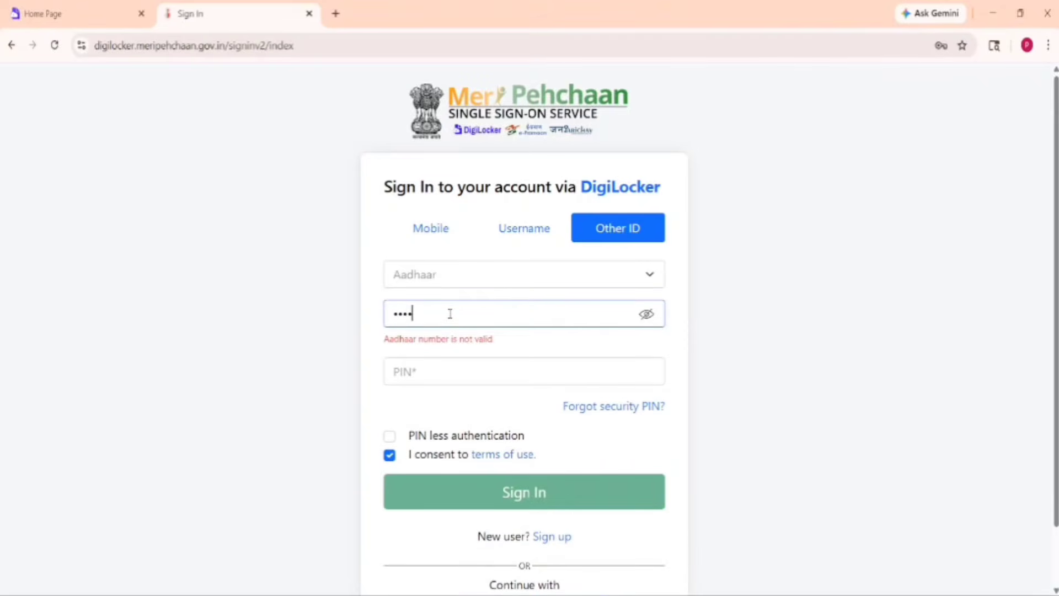
{"action": "type", "text": "456789012"}
{"action": "left_click", "coordinate": [471, 366]}
{"action": "type", "text": "123456"}
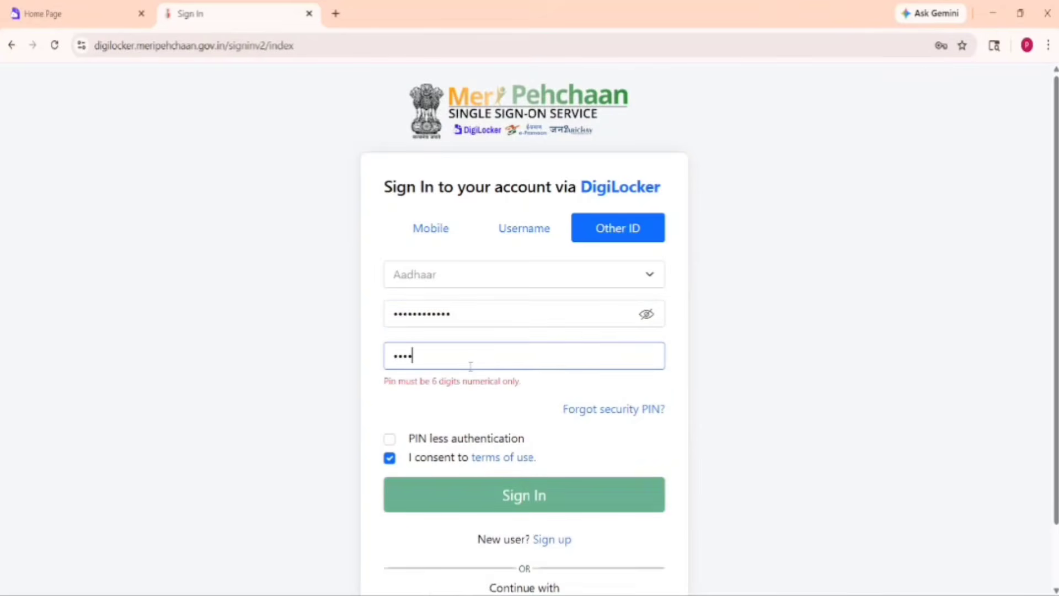
{"action": "left_click", "coordinate": [552, 488]}
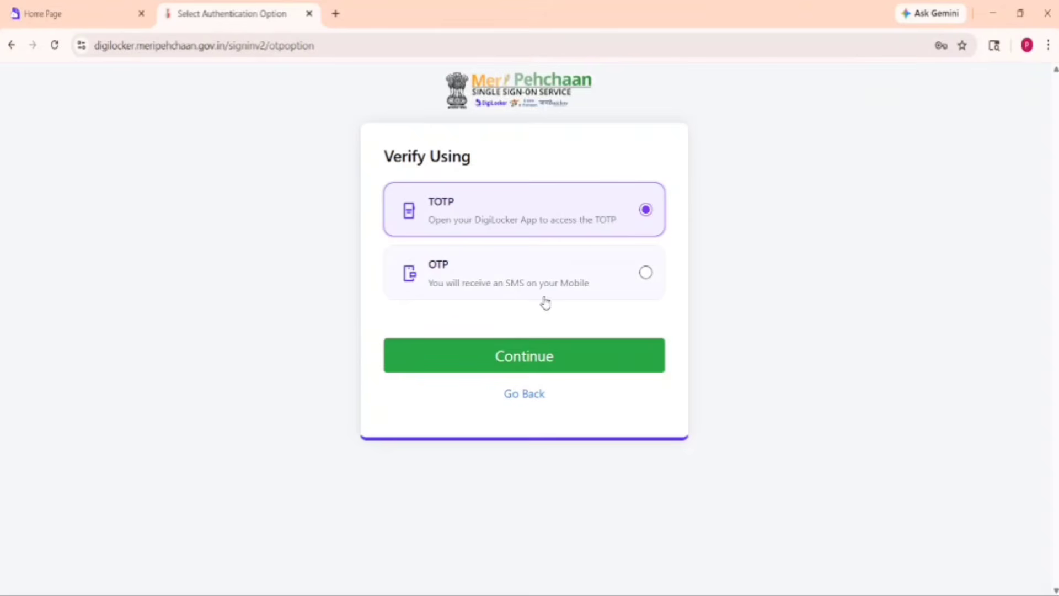
Choose SMS OTP verification, then enter the received code and sign in
{"action": "left_click", "coordinate": [645, 276]}
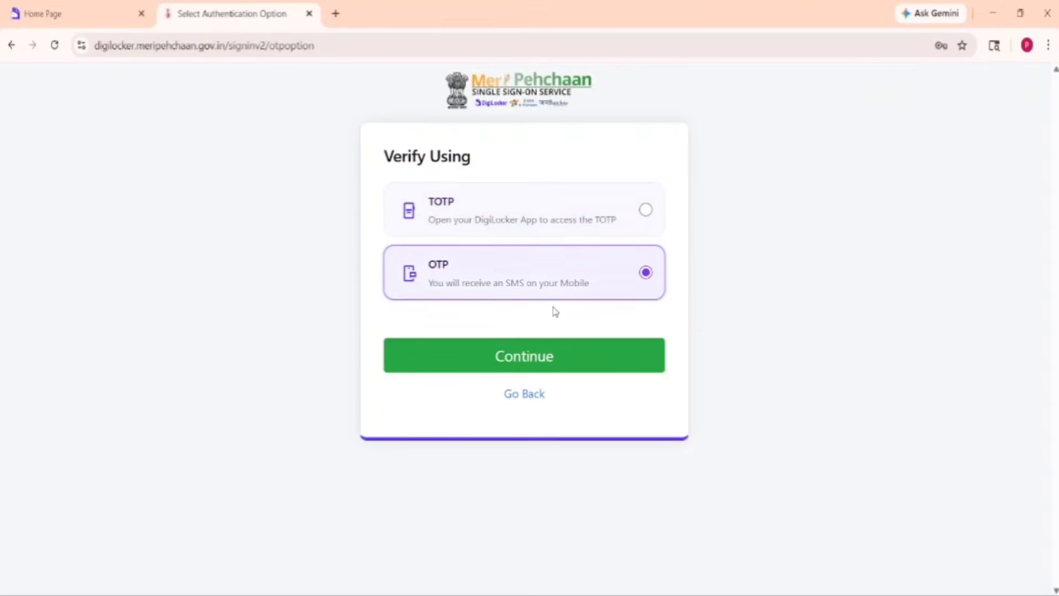
{"action": "left_click", "coordinate": [524, 359]}
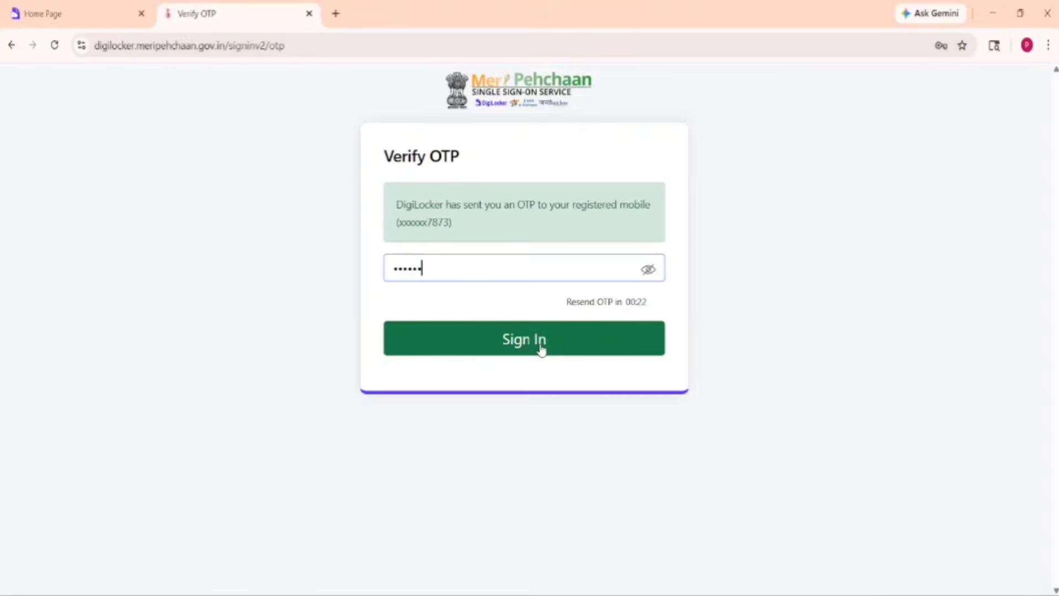
{"action": "left_click", "coordinate": [541, 348]}
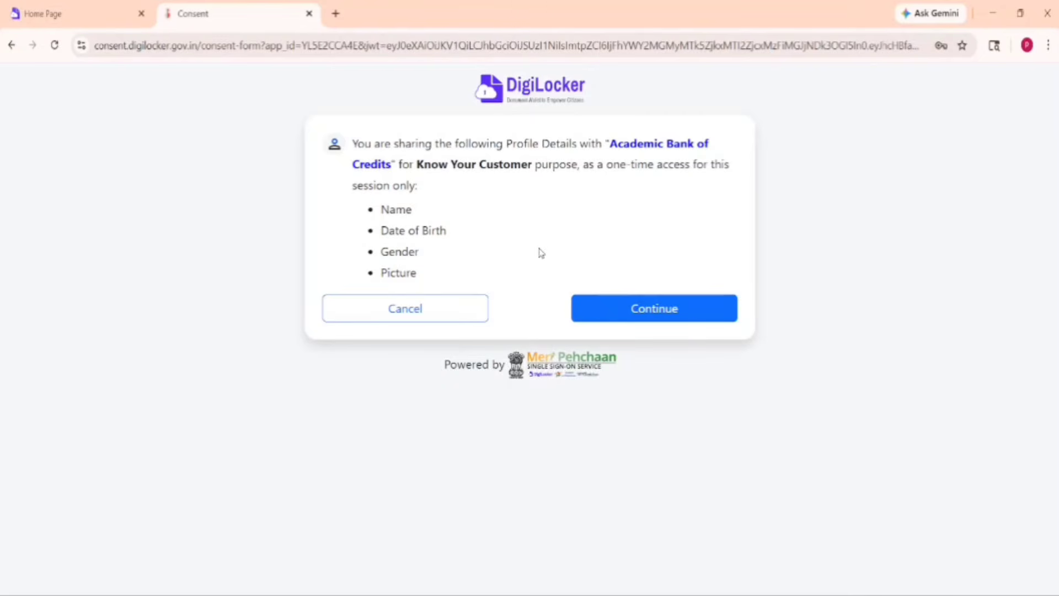
Approve the consent so the ABC student dashboard loads, showing 0 credit points
{"action": "left_click", "coordinate": [643, 319]}
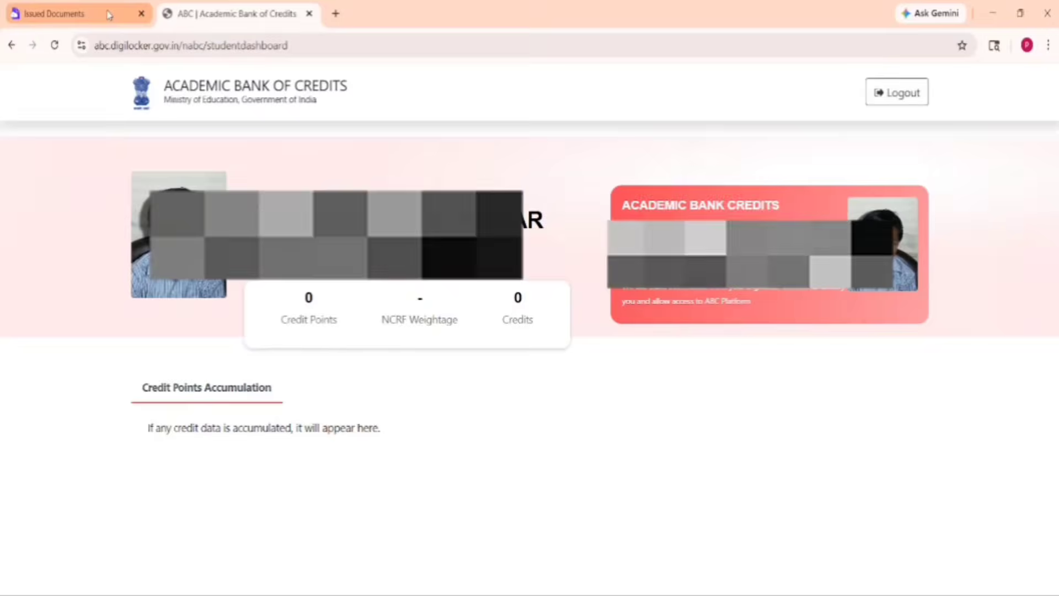
Under Issued Documents, search more documents for 'apaar id' and open the Academic Bank of Credits issuer
{"action": "left_click", "coordinate": [109, 15]}
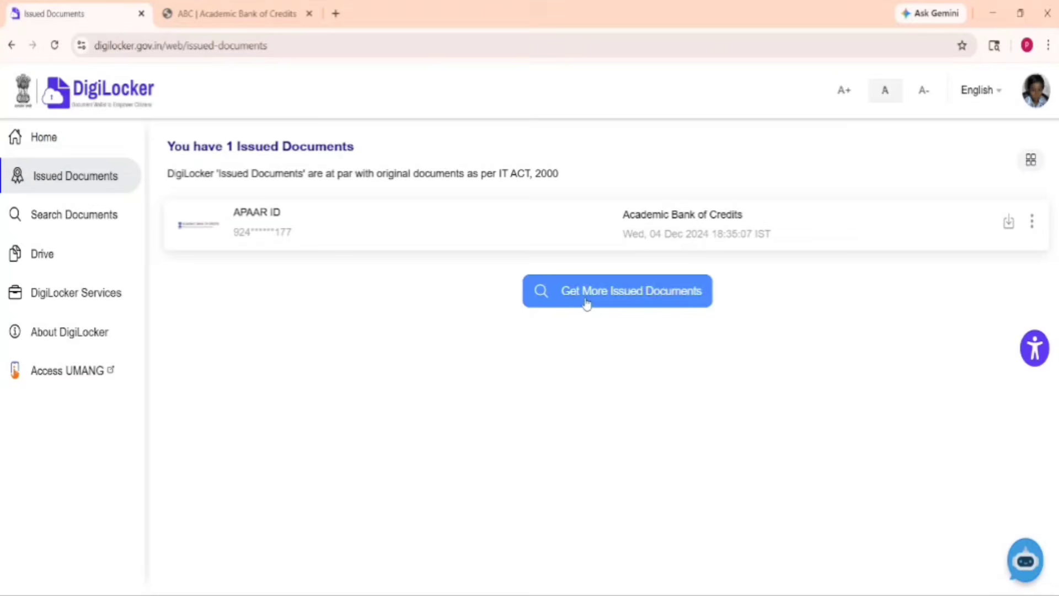
{"action": "left_click", "coordinate": [650, 294]}
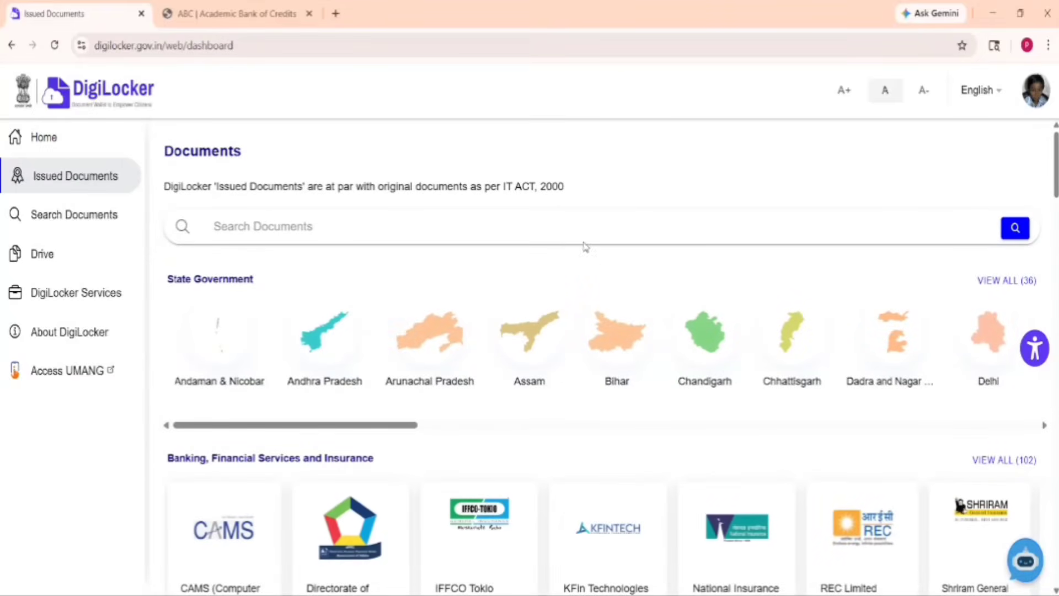
{"action": "left_click", "coordinate": [560, 232]}
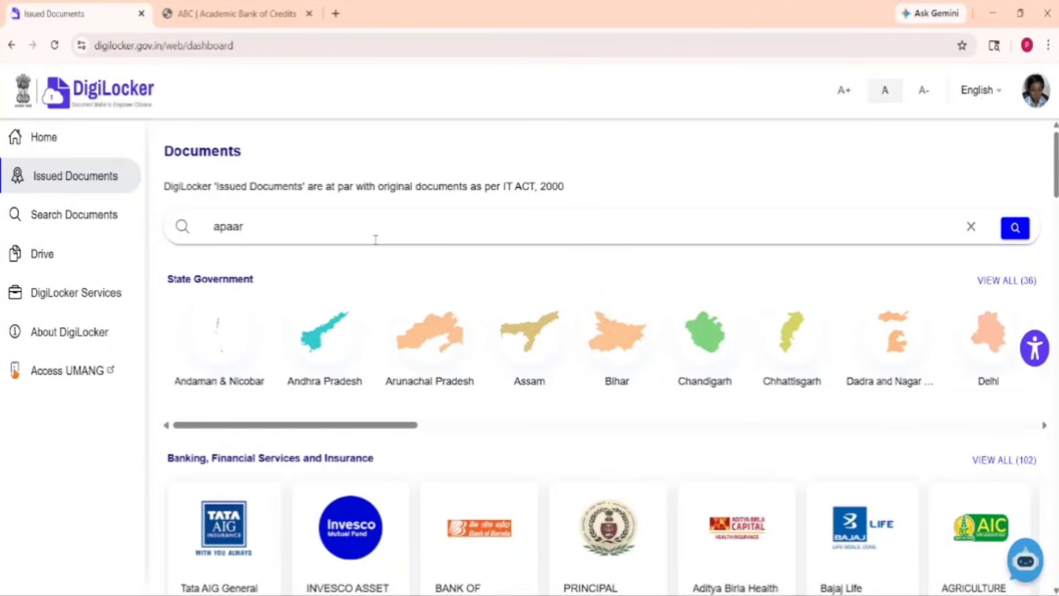
{"action": "type", "text": "id"}
{"action": "left_click", "coordinate": [1015, 228]}
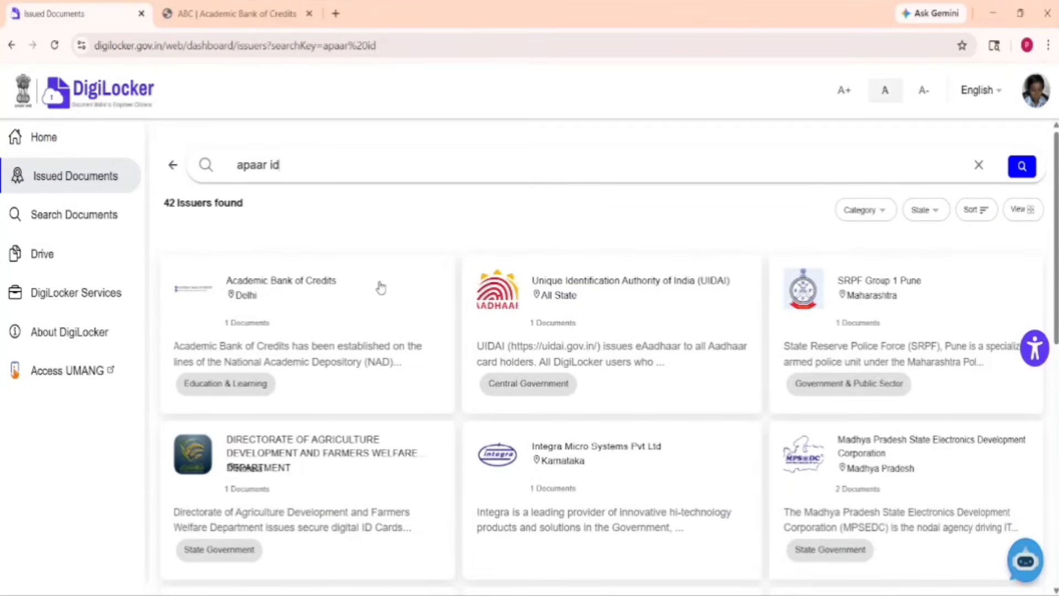
{"action": "left_click", "coordinate": [300, 317]}
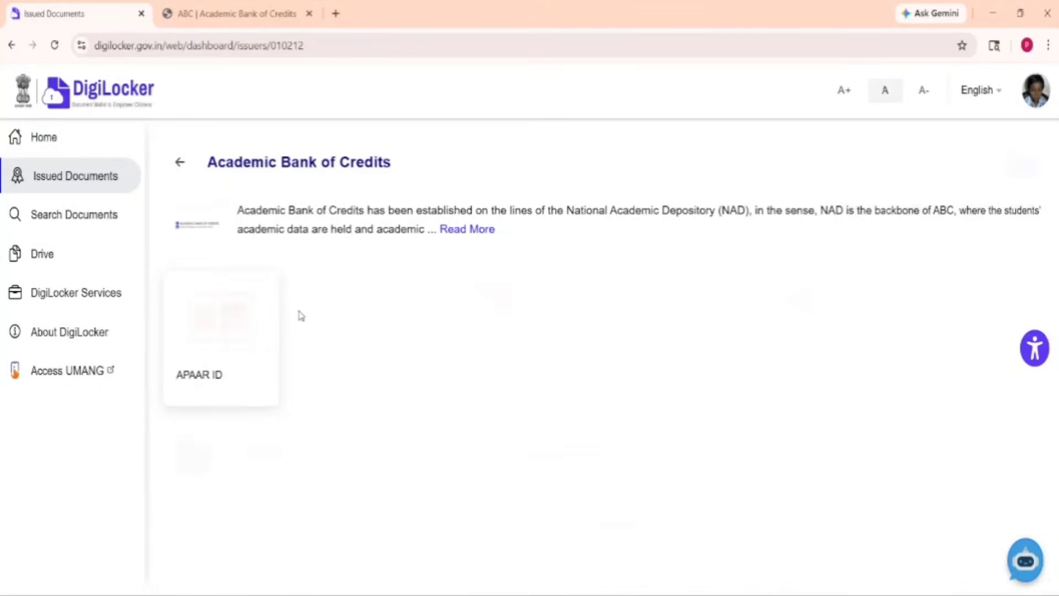
Request the APAAR ID after changing Identity Type from Registration Number to None
{"action": "left_click", "coordinate": [209, 328]}
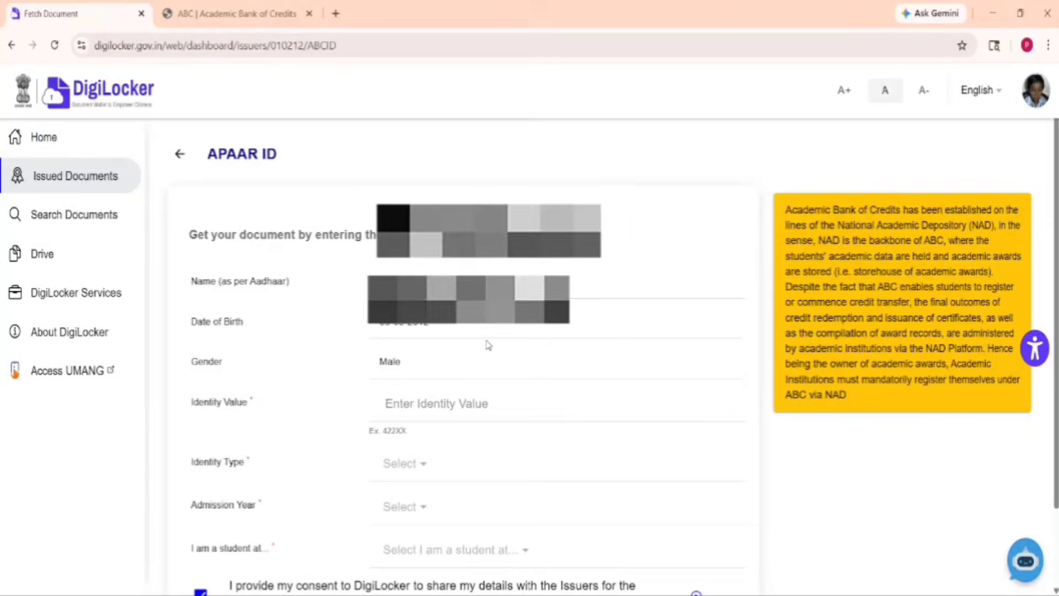
{"action": "scroll", "coordinate": [459, 346], "scroll_direction": "down", "scroll_amount": 1}
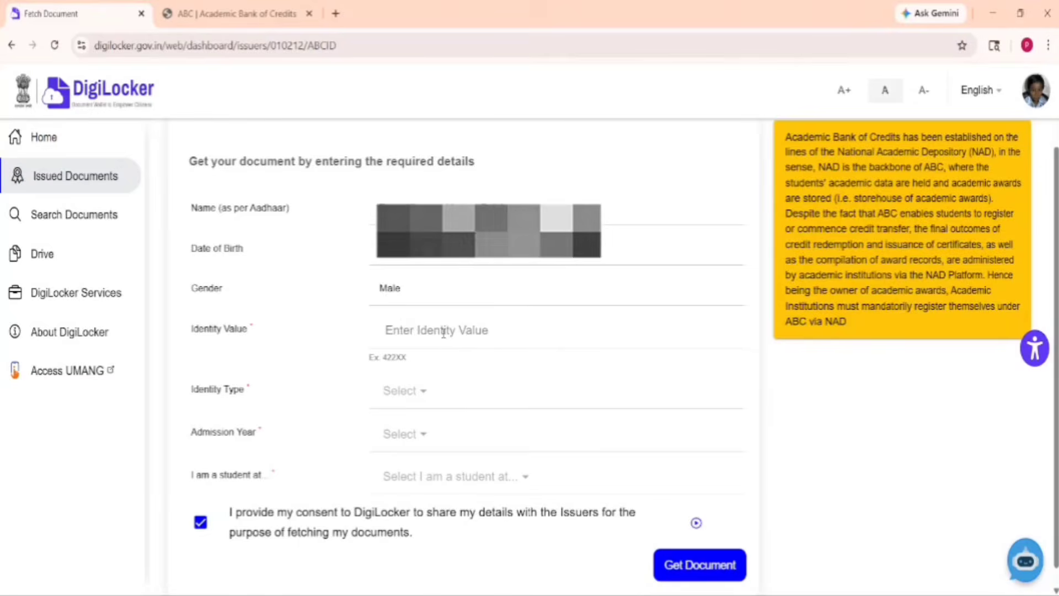
{"action": "left_click", "coordinate": [444, 333]}
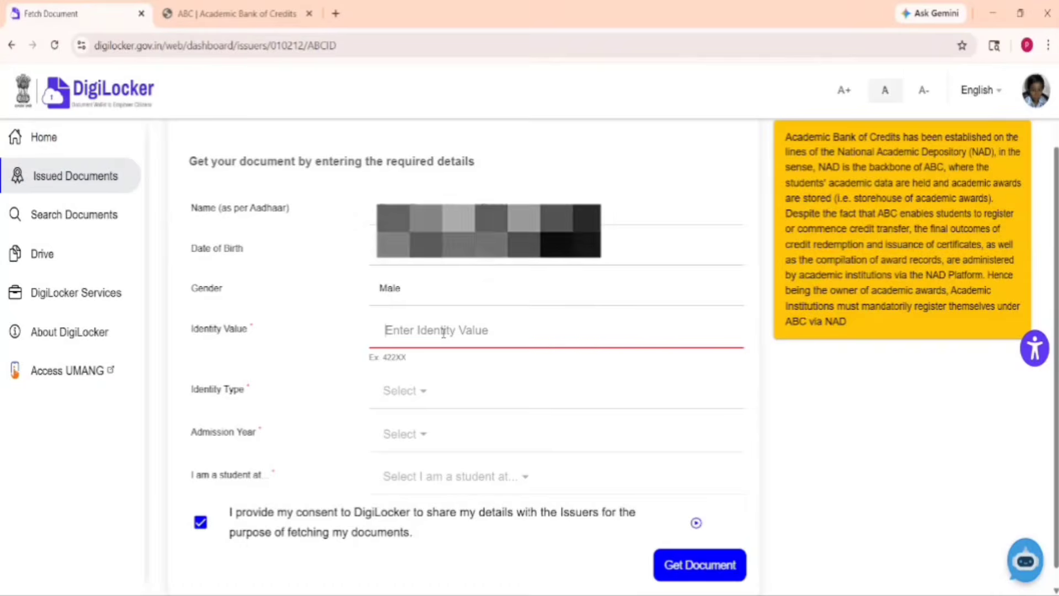
{"action": "left_click", "coordinate": [421, 393]}
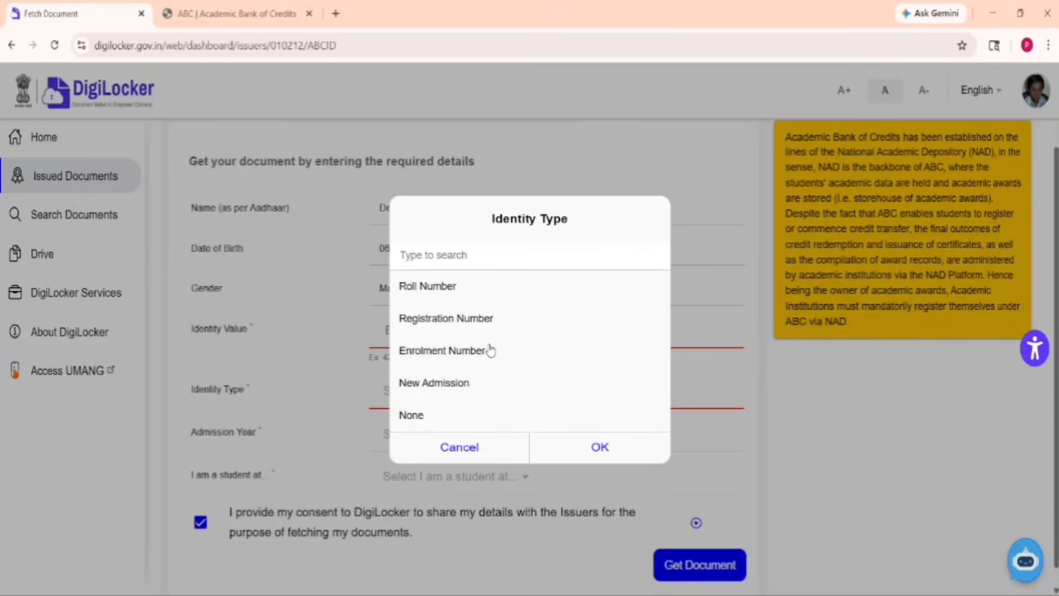
{"action": "left_click", "coordinate": [454, 330]}
{"action": "left_click", "coordinate": [584, 453]}
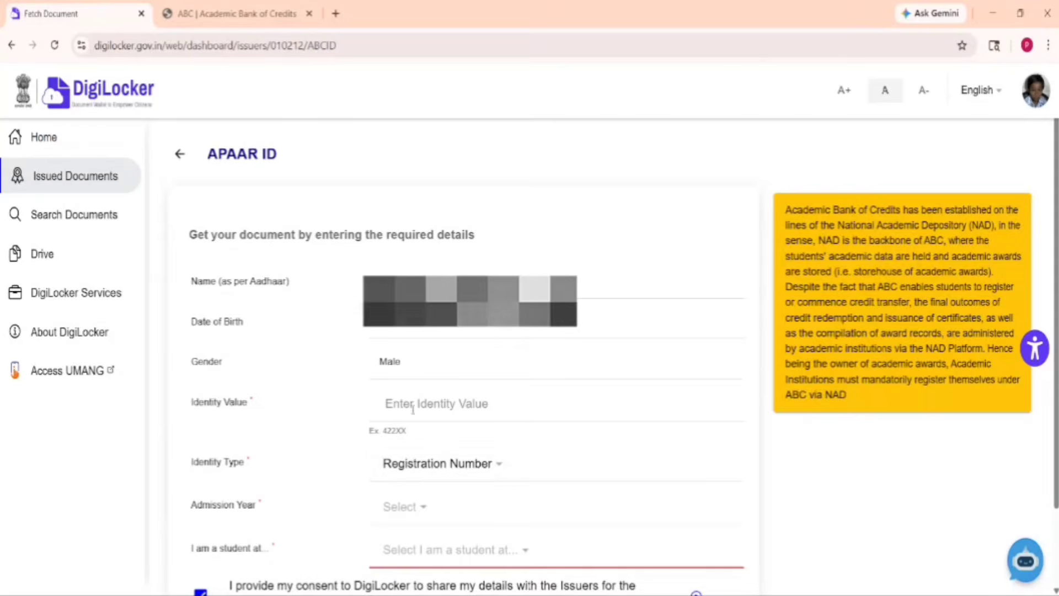
{"action": "left_click", "coordinate": [456, 471]}
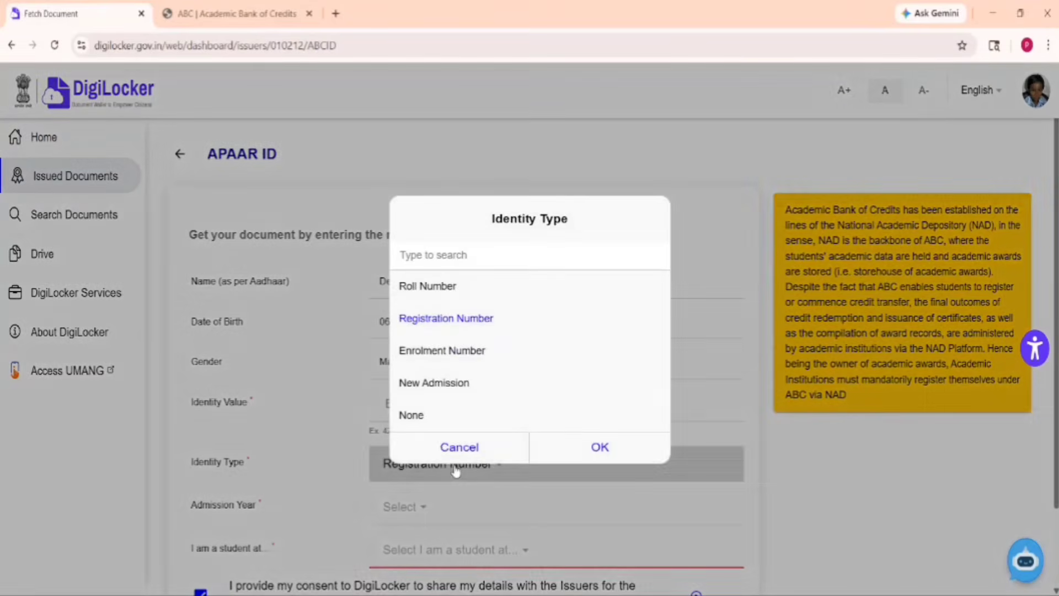
{"action": "left_click", "coordinate": [414, 417]}
{"action": "left_click", "coordinate": [557, 444]}
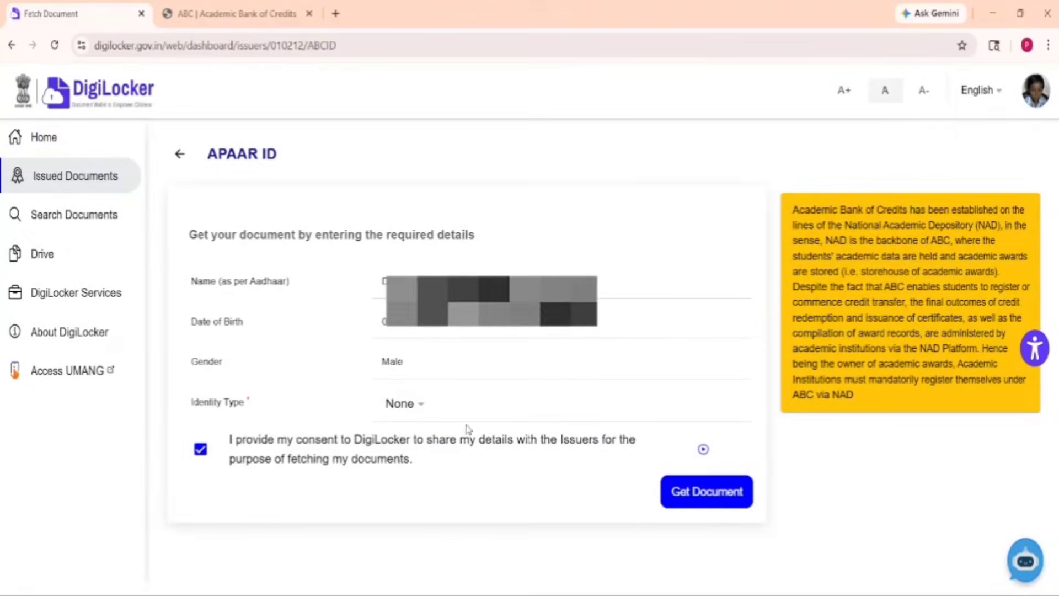
{"action": "left_click", "coordinate": [690, 498]}
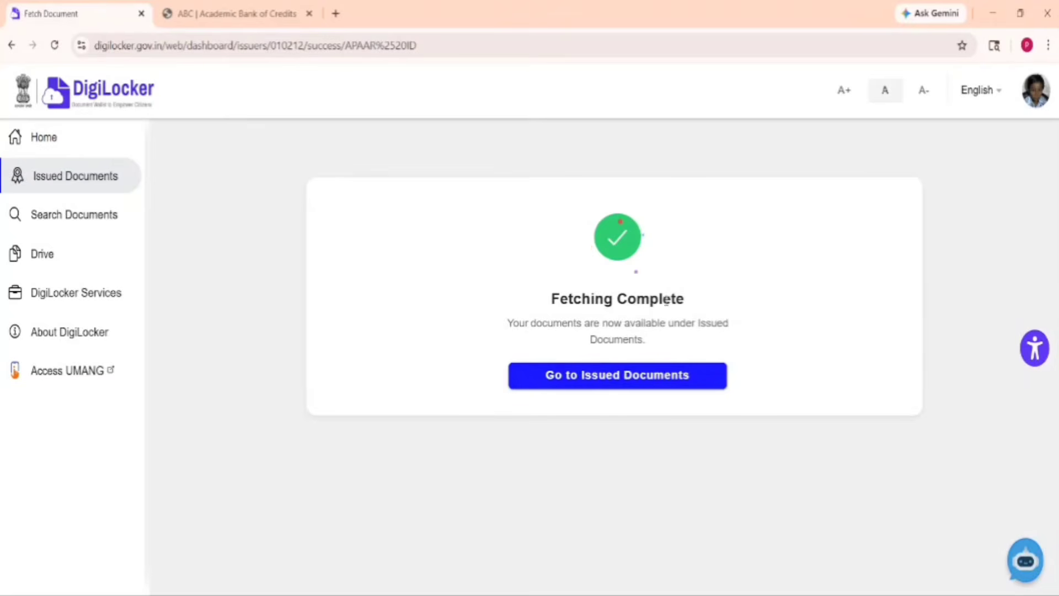
Go to Issued Documents to see the fetched APAAR ID from Academic Bank of Credits
{"action": "left_click", "coordinate": [636, 381]}
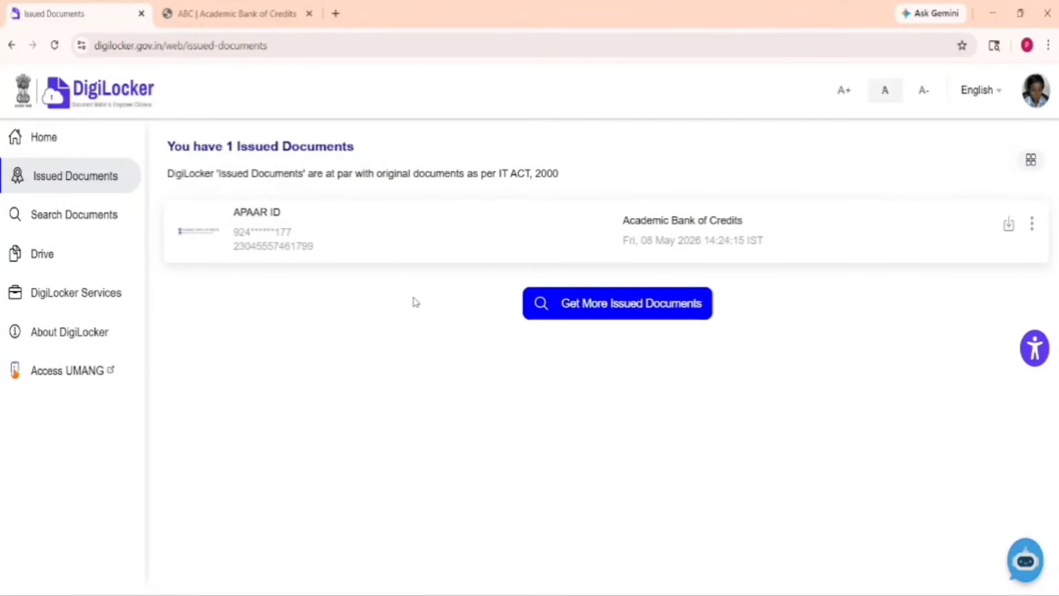
Open the APAAR ID document, dismiss the Draw tip, and print it with Microsoft Print to PDF
{"action": "left_click", "coordinate": [295, 219]}
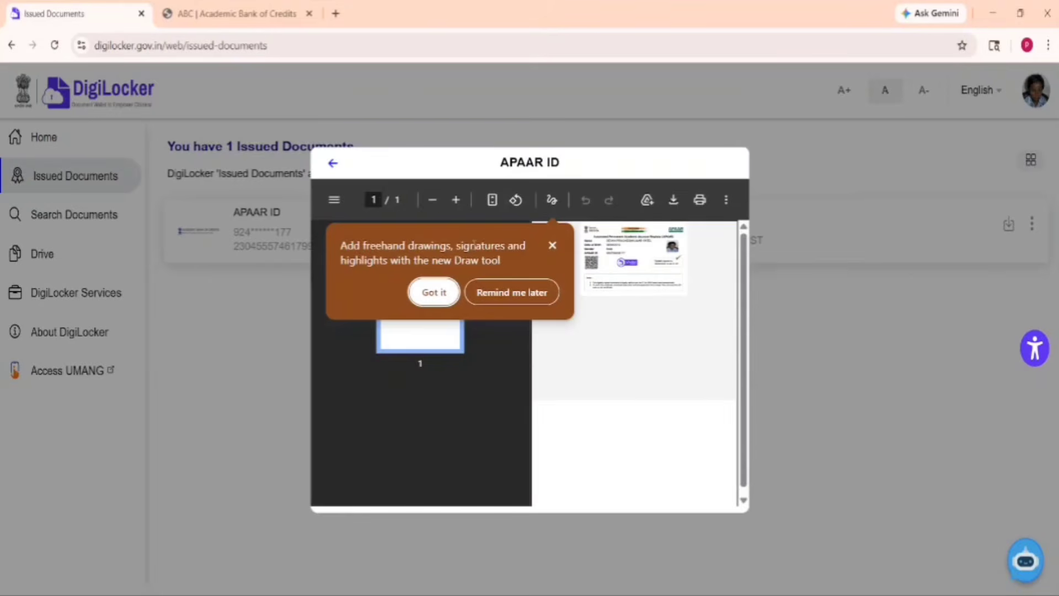
{"action": "left_click", "coordinate": [553, 245]}
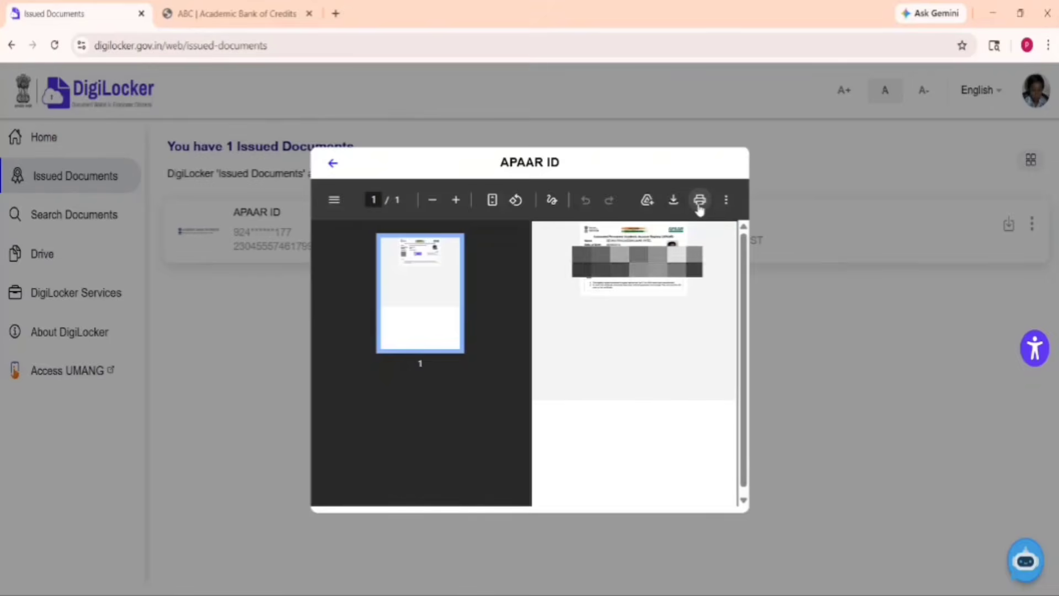
{"action": "double_click", "coordinate": [688, 166]}
{"action": "left_click", "coordinate": [699, 204]}
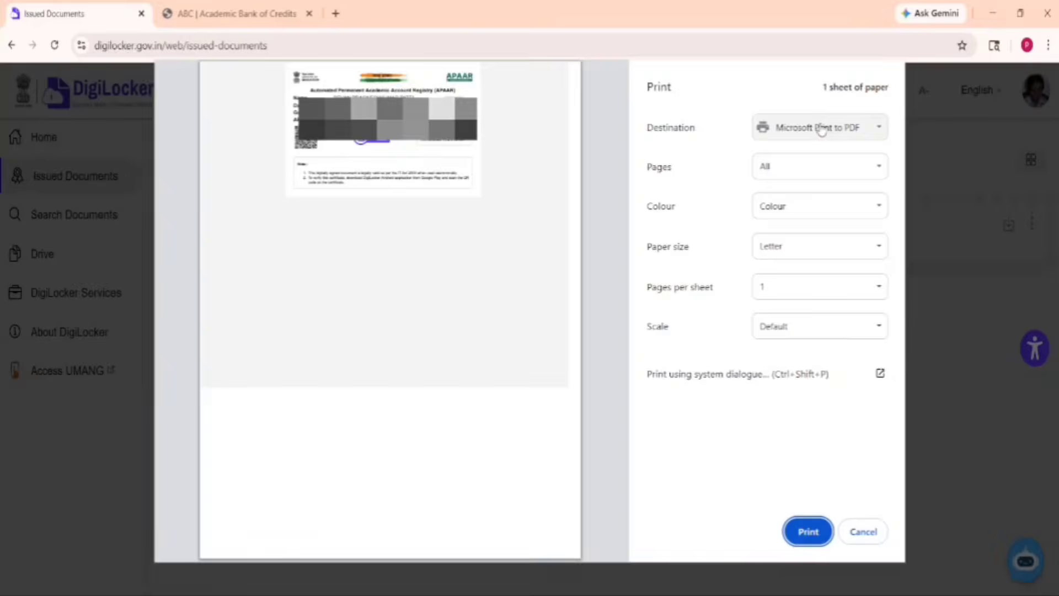
{"action": "left_click", "coordinate": [802, 529]}
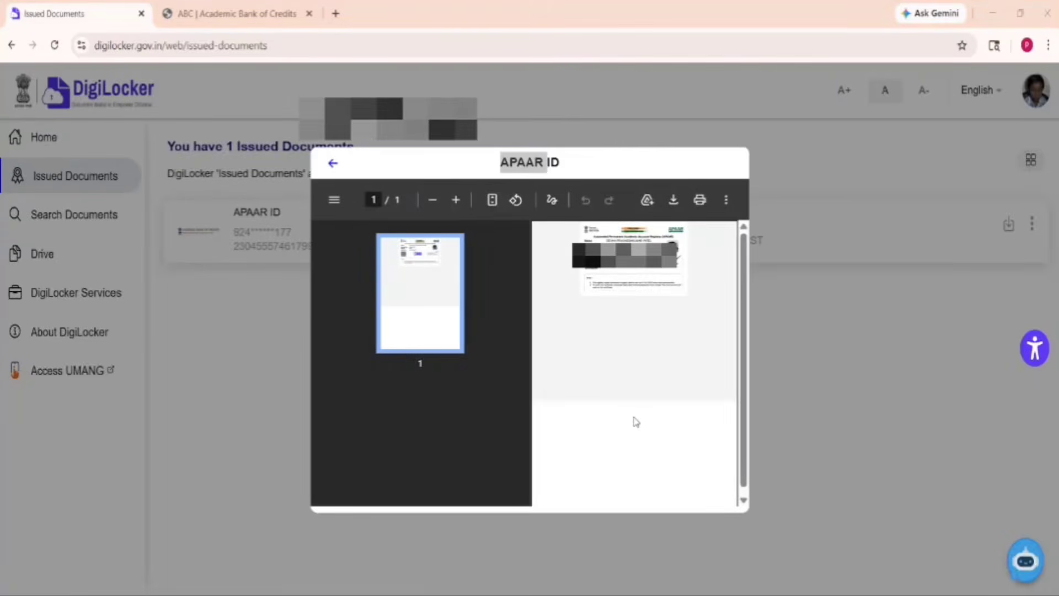